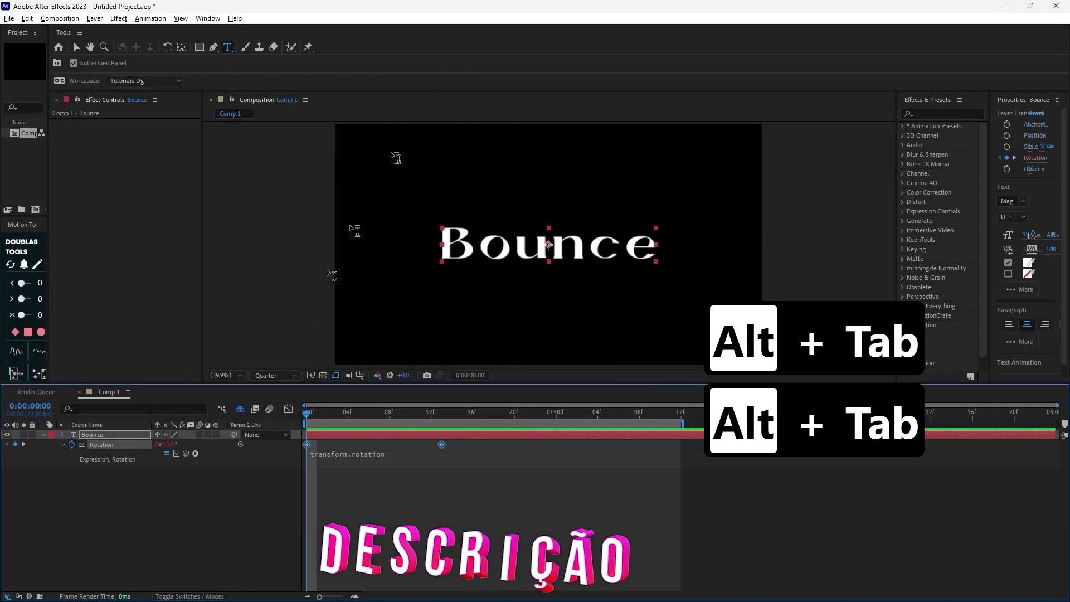
Add an expression to the Bounce layer's Rotation using the copied bounce code, and preview the animation from the first frame.
left_click(72, 444, "alt")
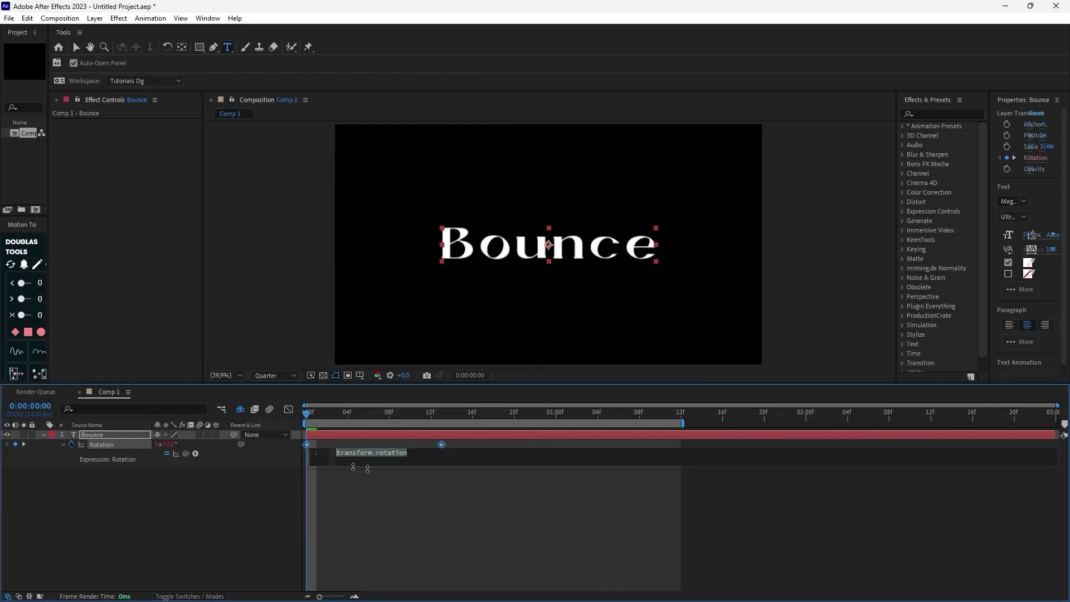
key("ctrl+v")
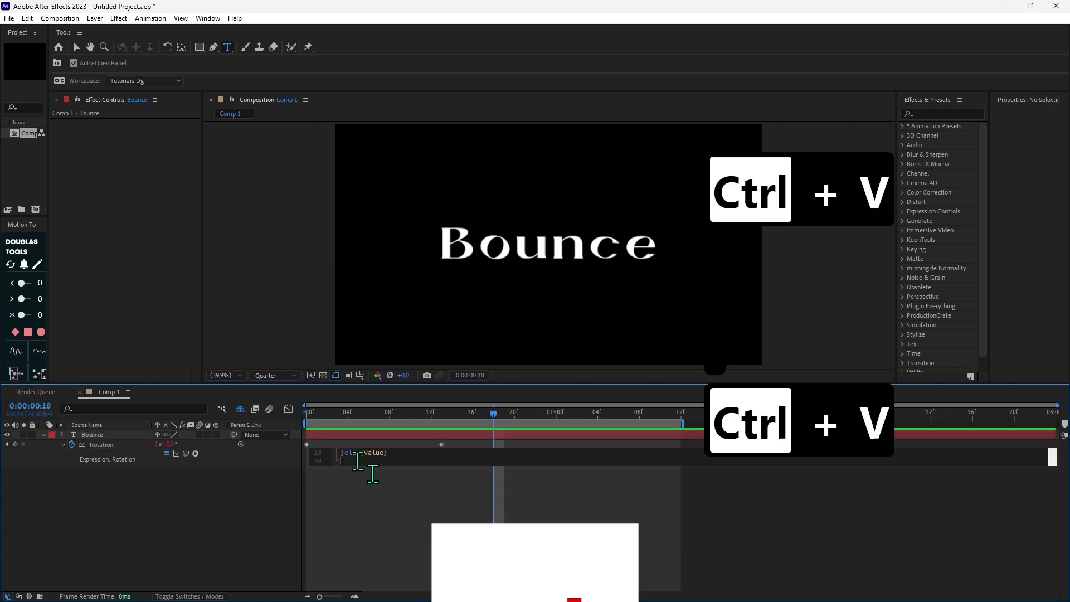
left_click(226, 518)
left_click_drag(491, 414, 304, 427)
key("space")
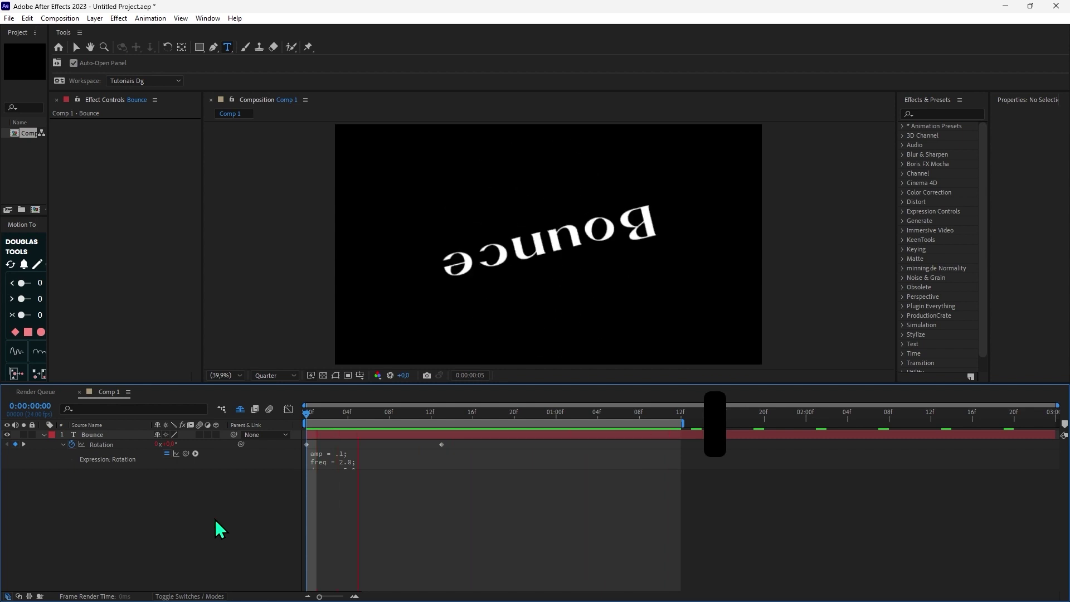
key("space")
Shift the second Rotation keyframe of the Bounce layer earlier to about frame 11 and preview the result.
left_click_drag(443, 445, 421, 448)
left_click_drag(588, 415, 337, 415)
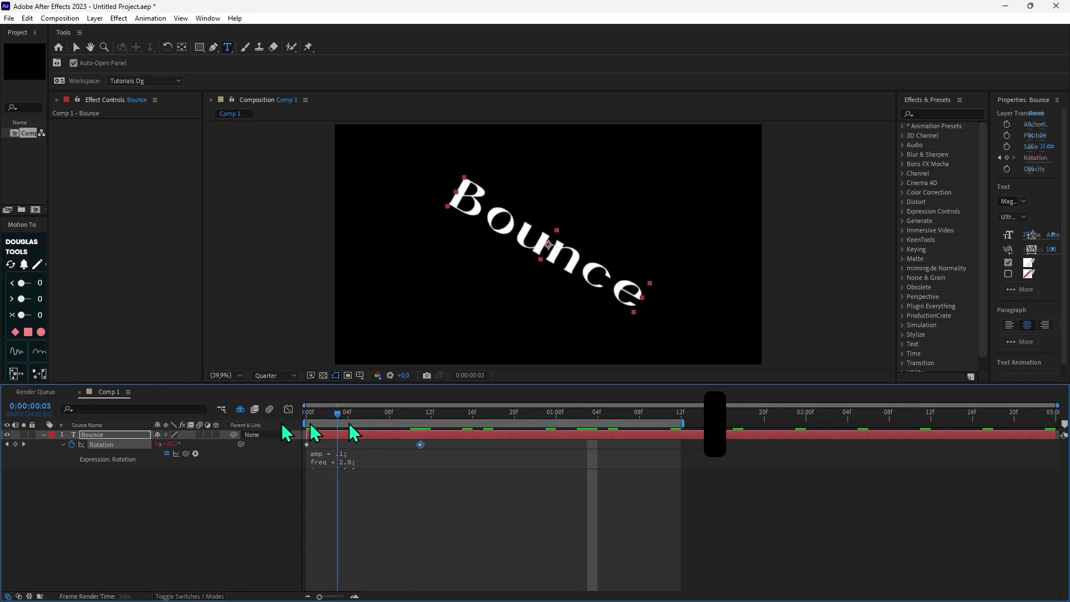
key("space")
Set the BOUNCE 2 layer's Scale to 0% and keyframe it at the first frame.
left_click_drag(238, 383, 238, 464)
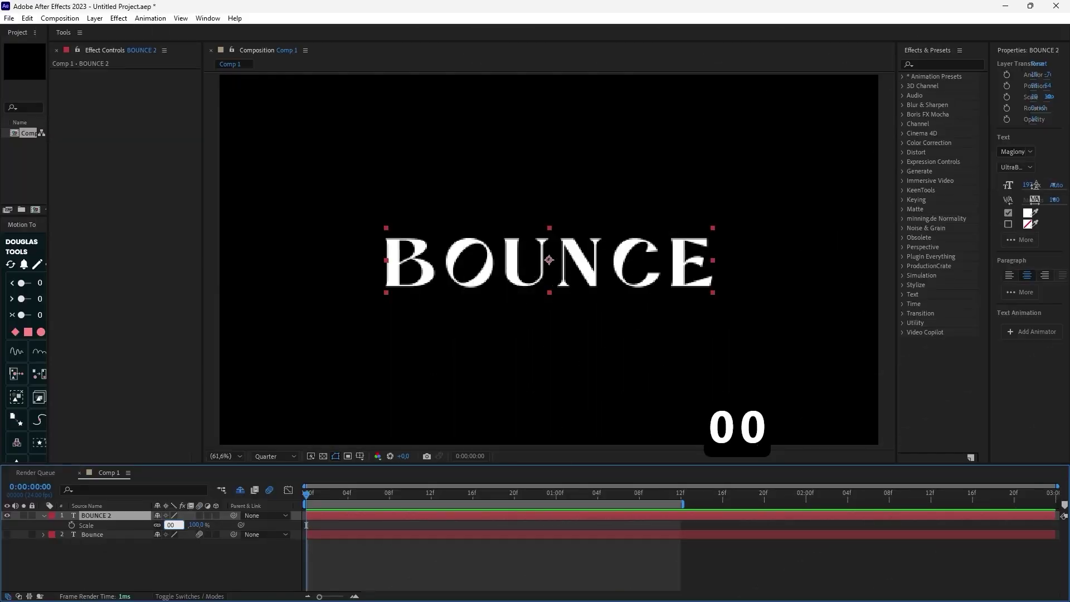
key("Return")
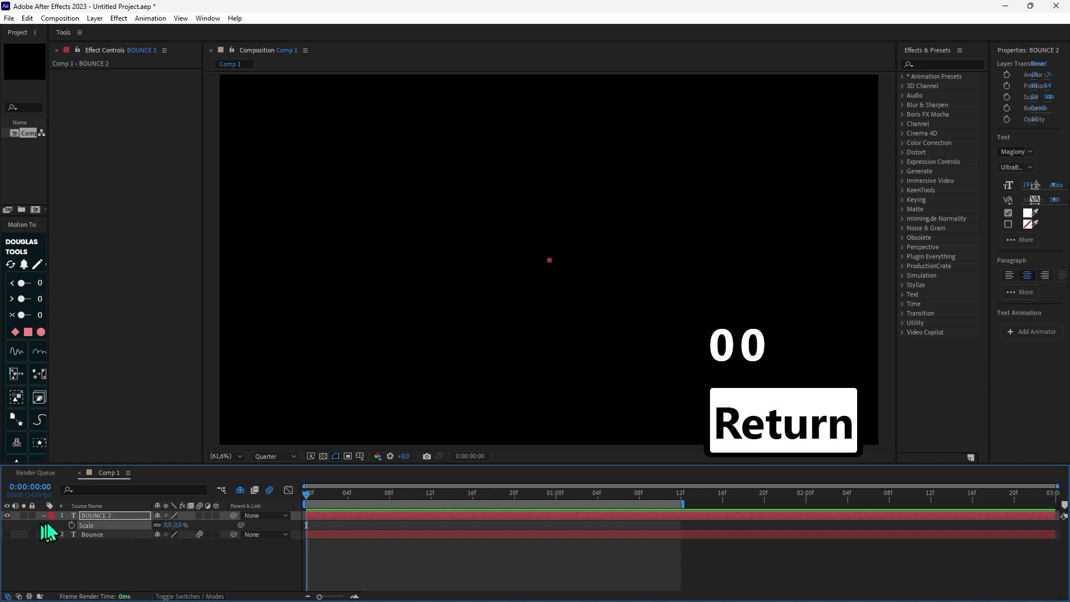
left_click(71, 525)
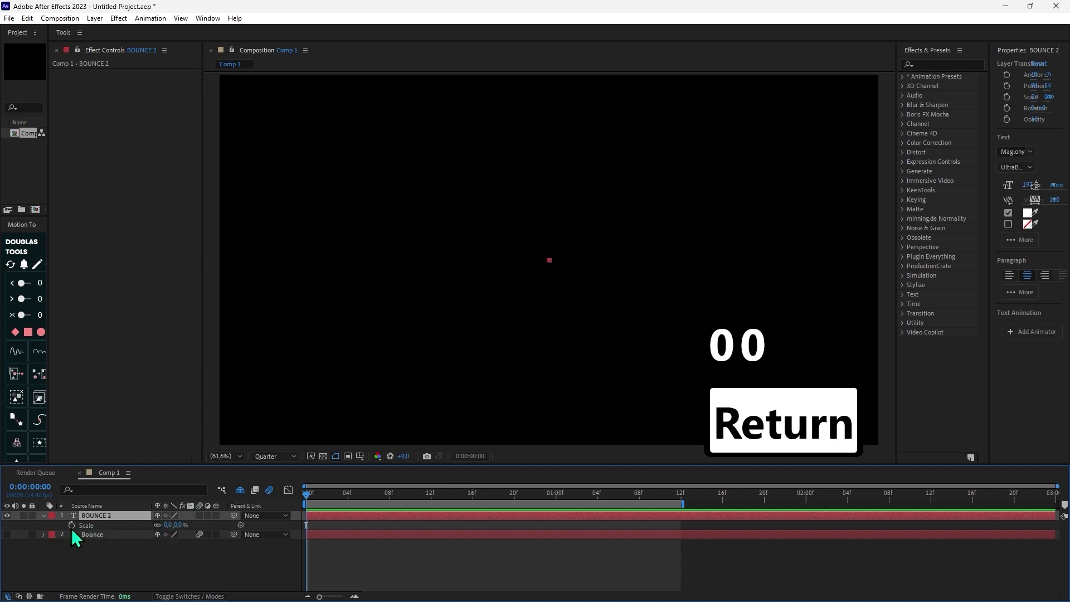
left_click(71, 525)
Add a second Scale keyframe of 100% at frame 15 on the BOUNCE 2 layer.
left_click_drag(306, 494, 445, 498)
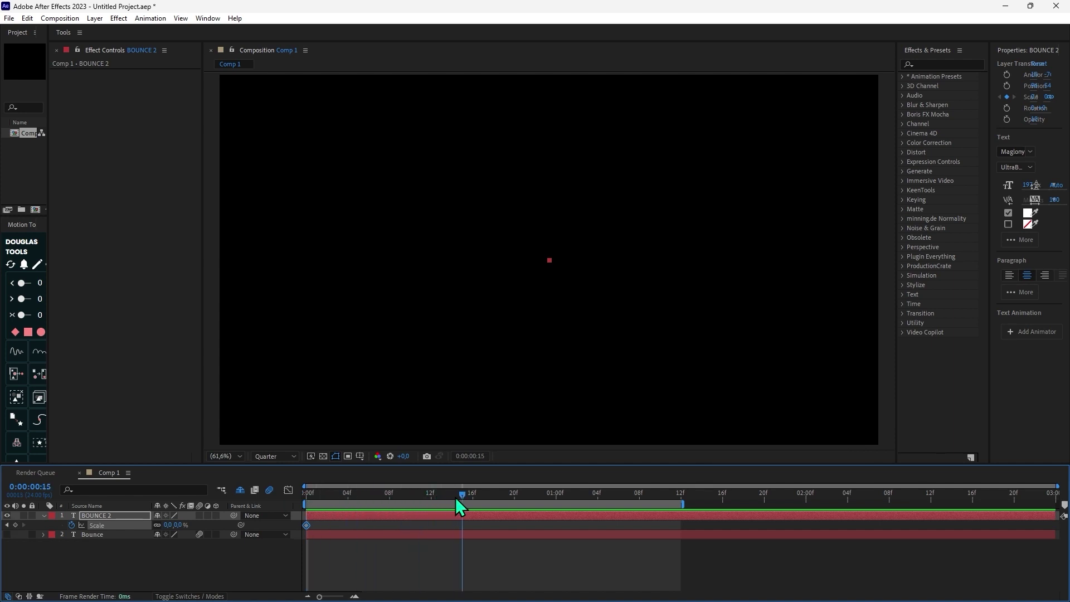
key("F2")
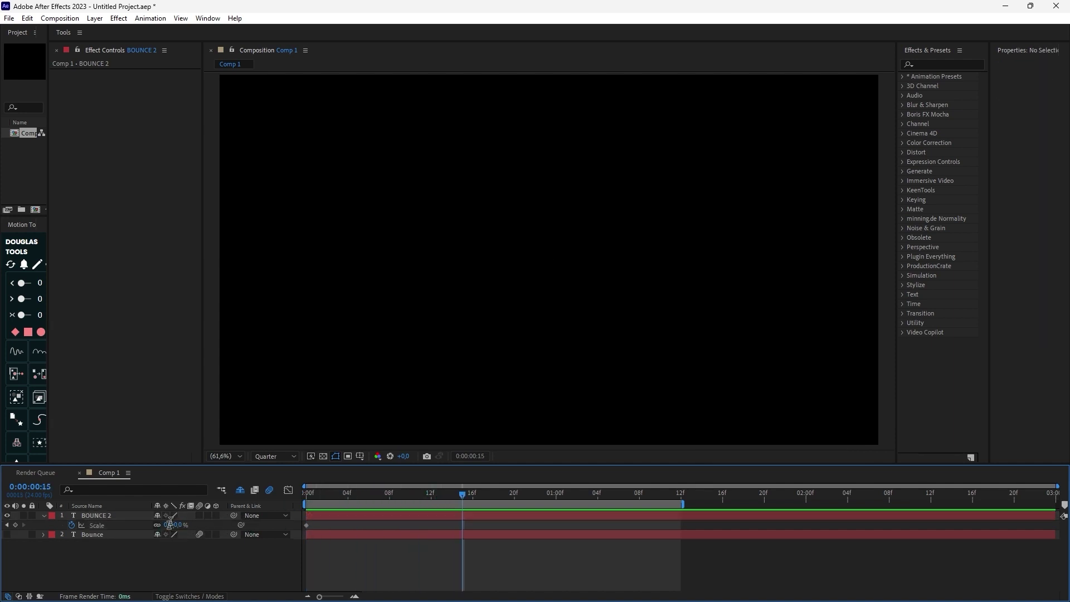
type("100+")
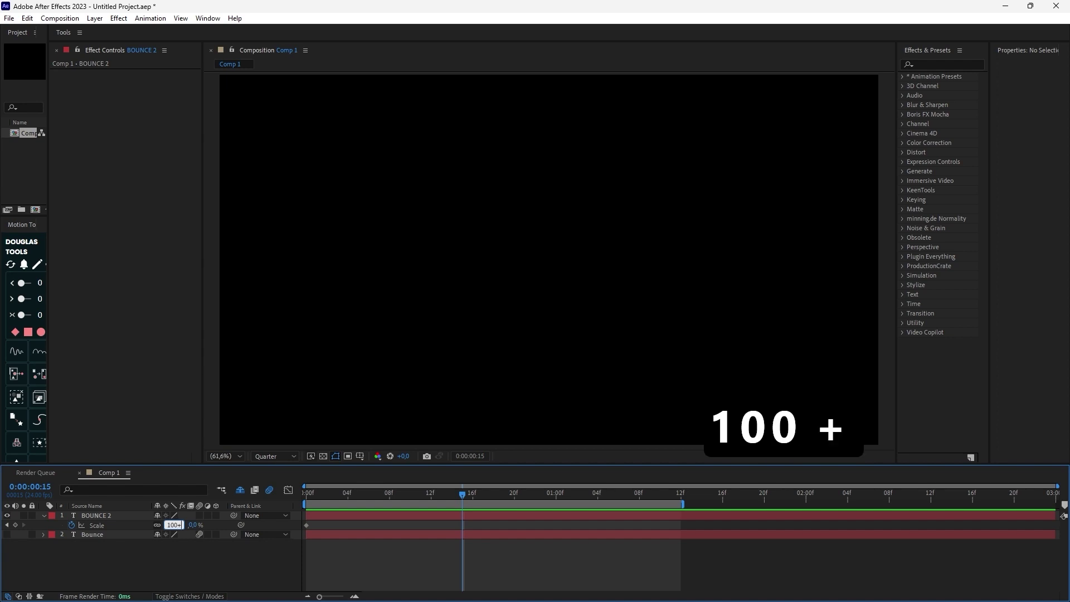
left_click(239, 564)
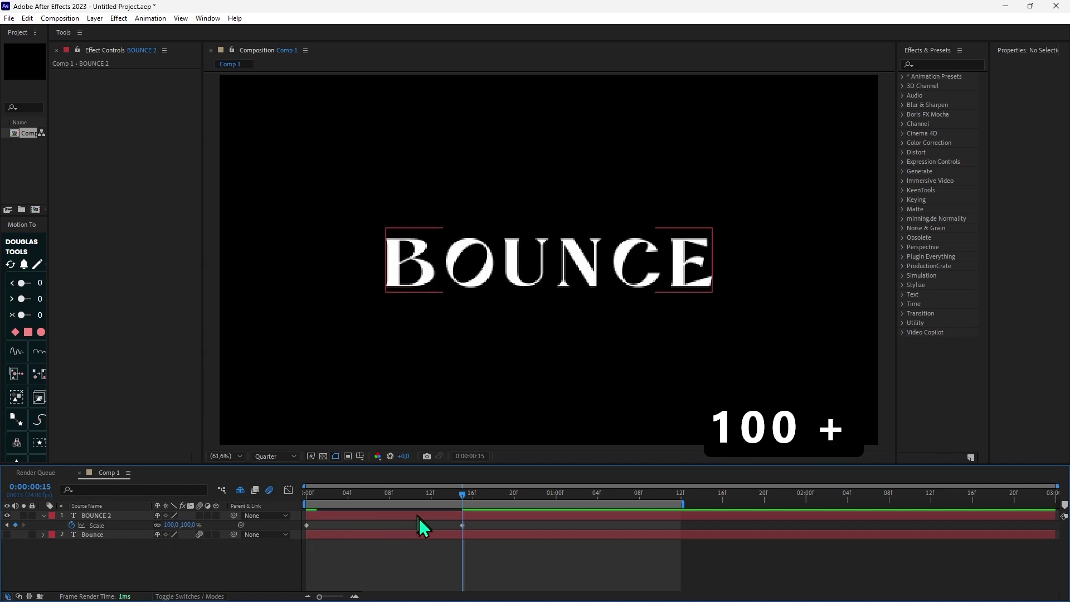
Preview the BOUNCE 2 scale animation from the first frame.
left_click_drag(465, 495, 286, 544)
key("space")
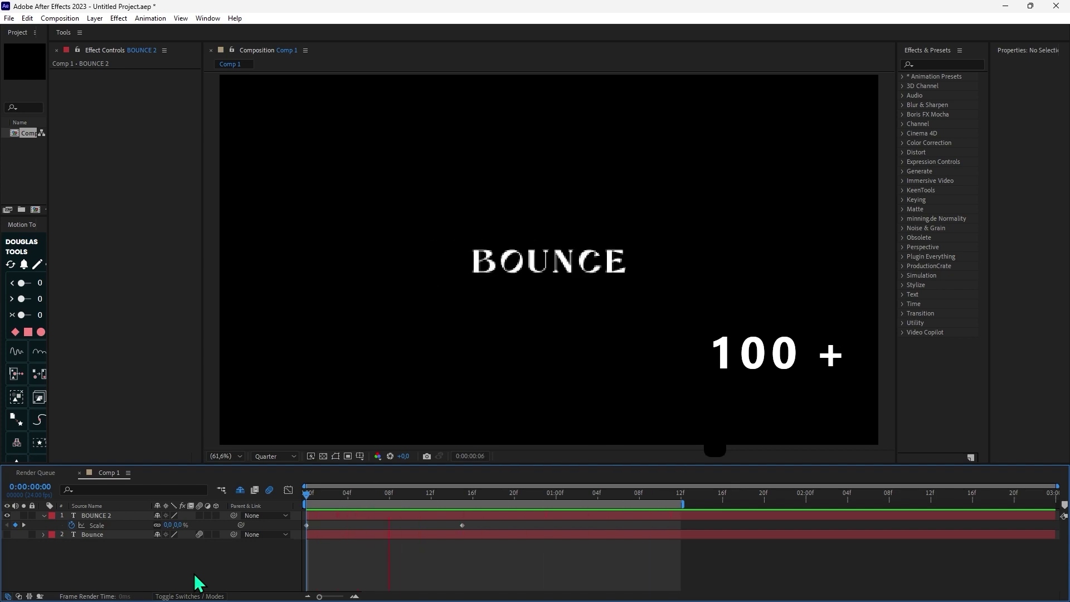
key("space")
Set the composition's preview resolution to Full and replay the scale animation from the start.
left_click(270, 457)
left_click(283, 478)
left_click_drag(546, 494, 279, 536)
key("space")
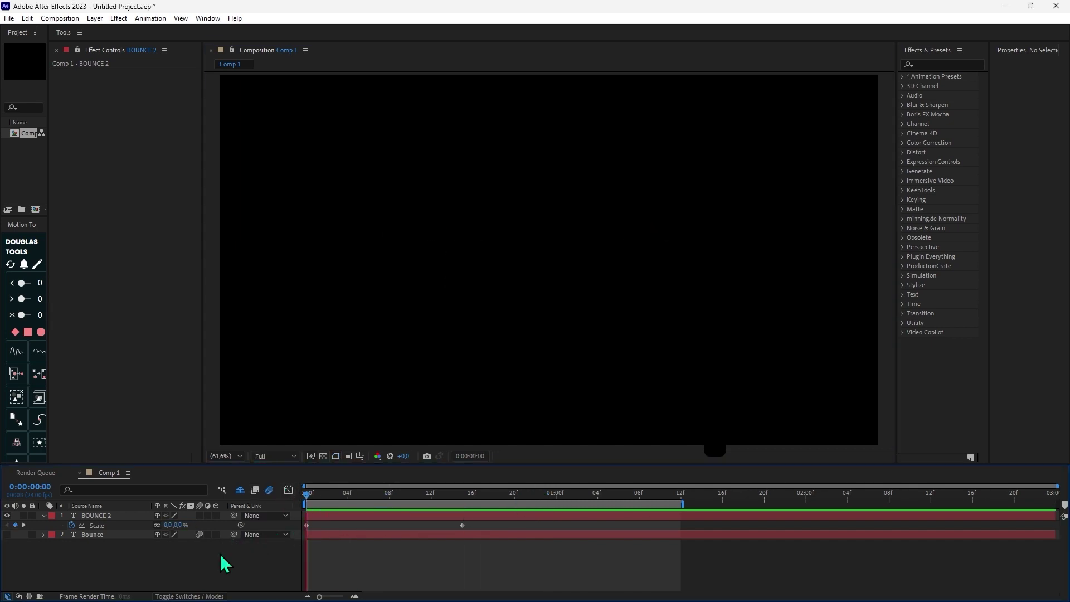
key("space")
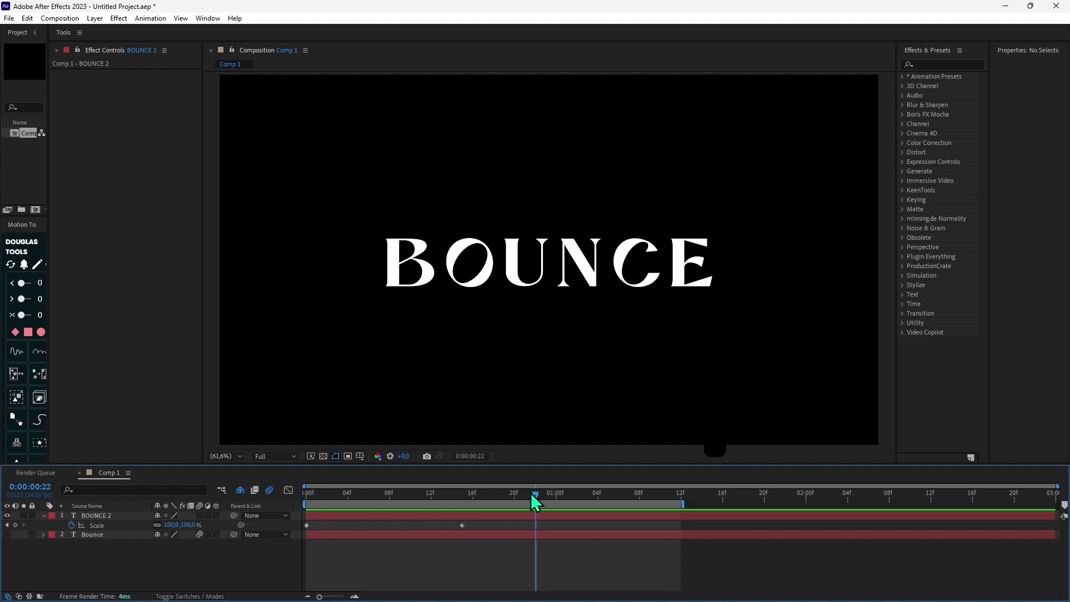
Add an expression to BOUNCE 2's Scale, filling it with the bounce code copied from bounceexpressionasenoidal.txt in Notepad.
left_click_drag(527, 492, 292, 521)
left_click(71, 525, "alt")
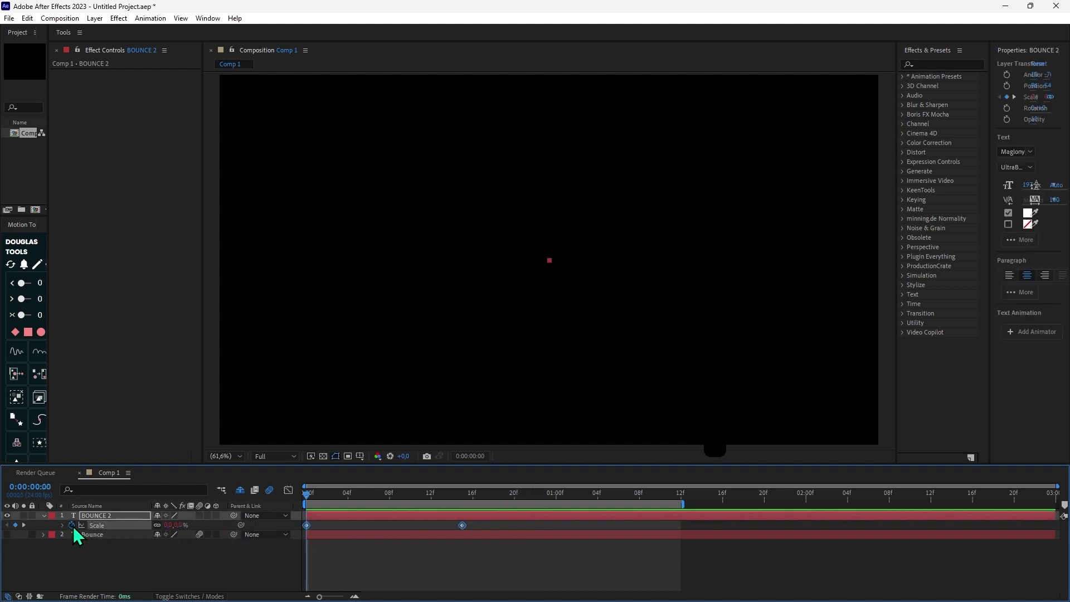
key("alt+Tab")
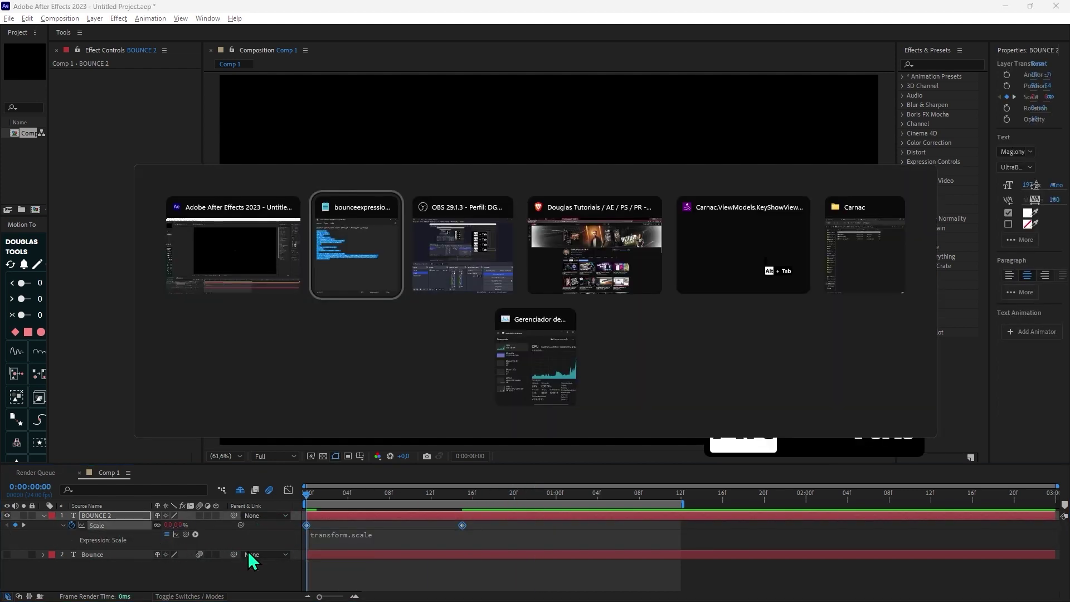
right_click(122, 281)
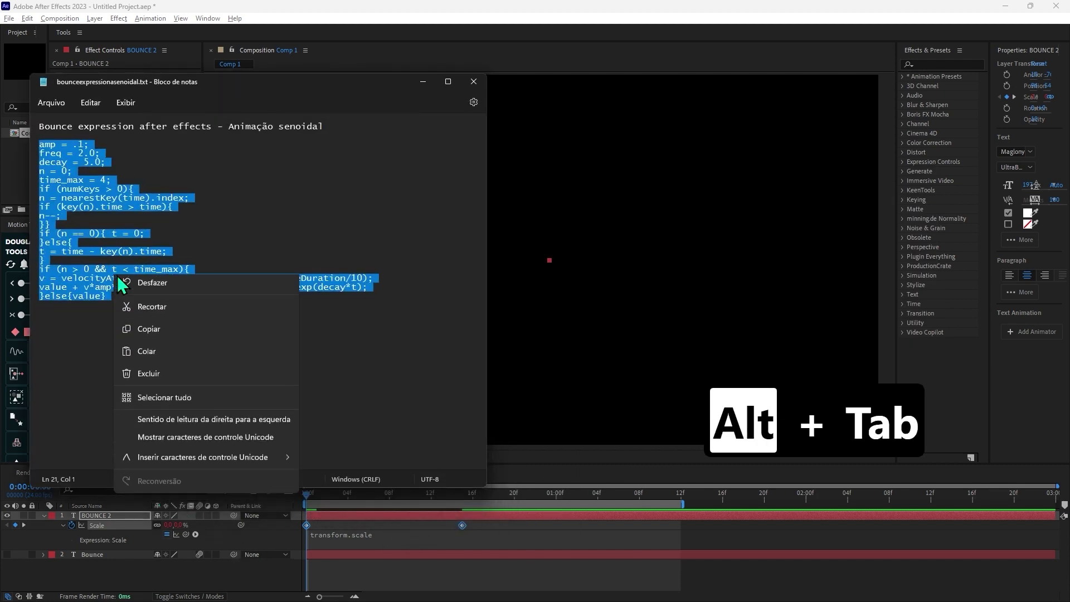
left_click(171, 330)
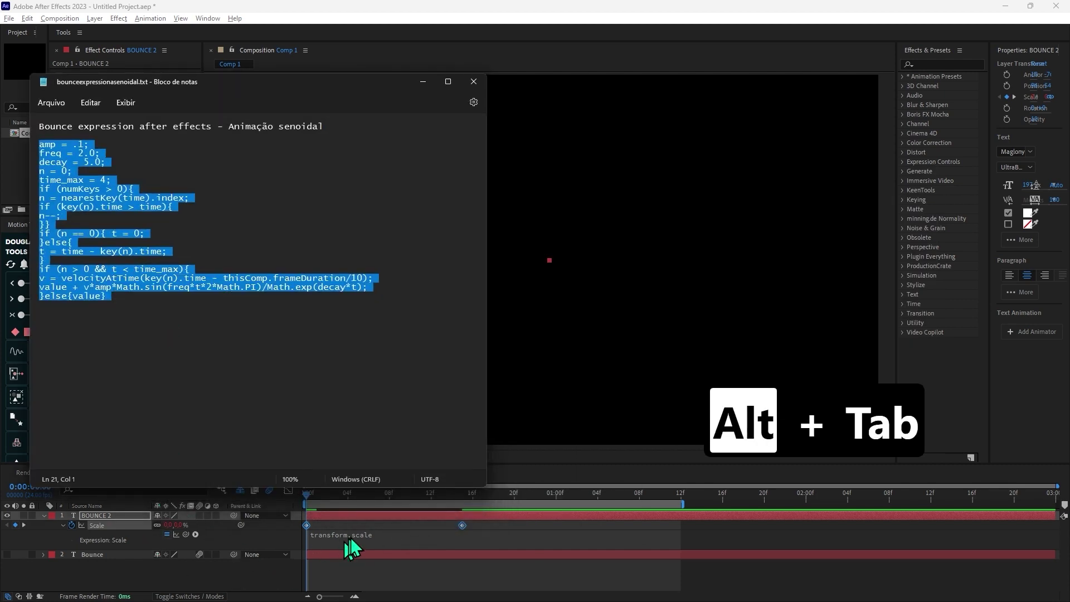
key("alt+Tab")
key("ctrl+v")
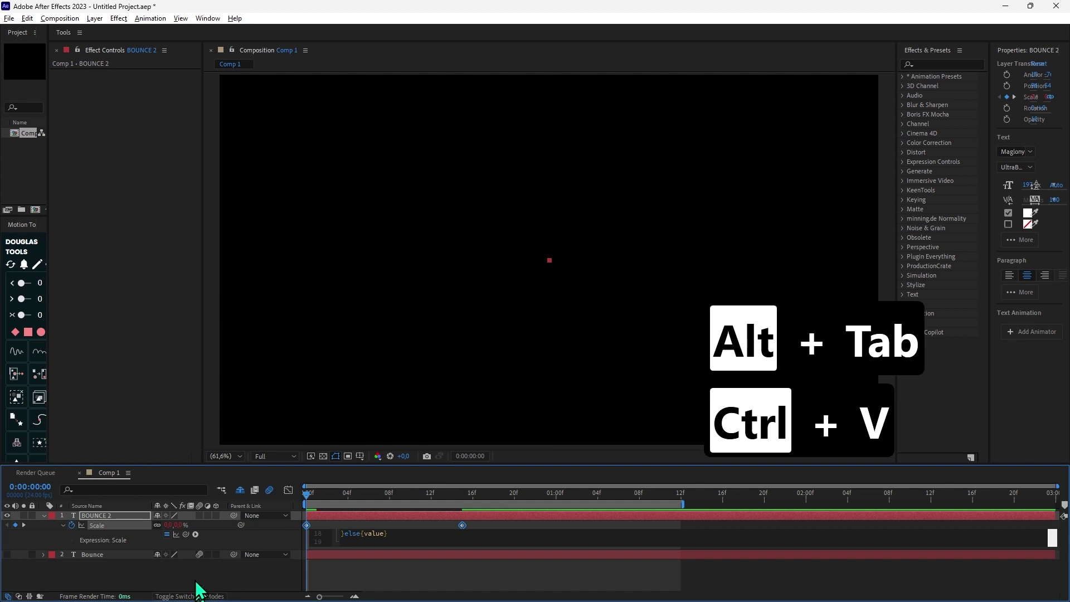
Preview the bouncing scale animation and extend the work area's end to just past two seconds.
key("space")
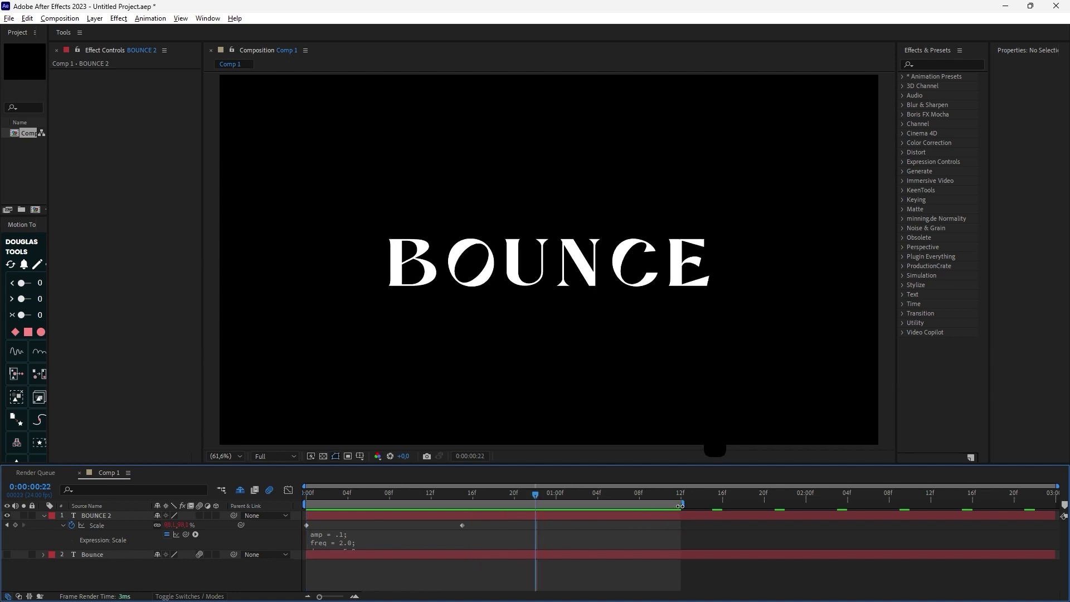
left_click_drag(681, 505, 816, 505)
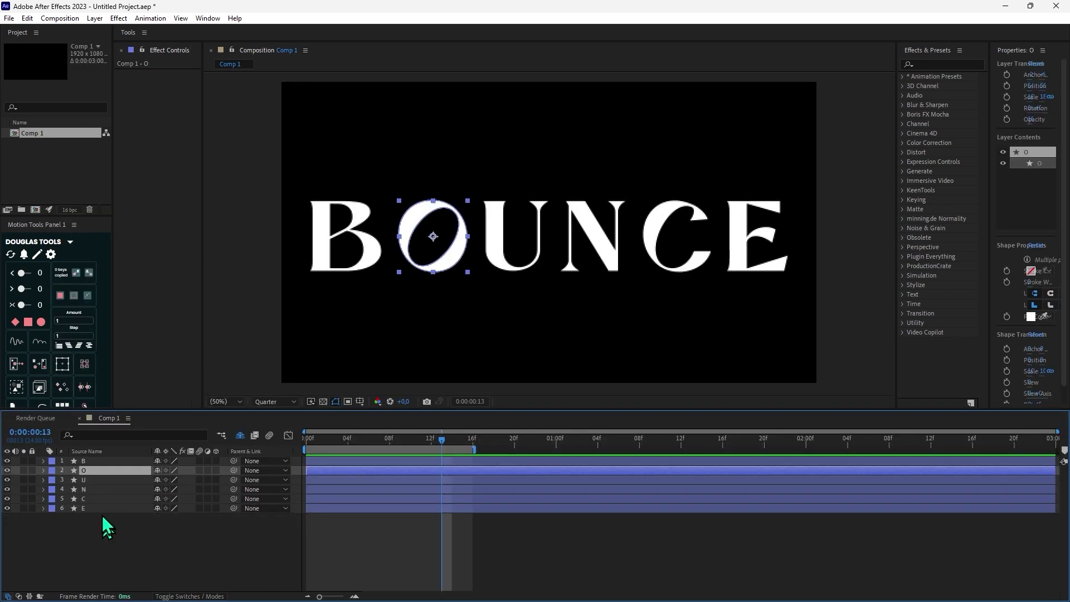
left_click(102, 508, "shift")
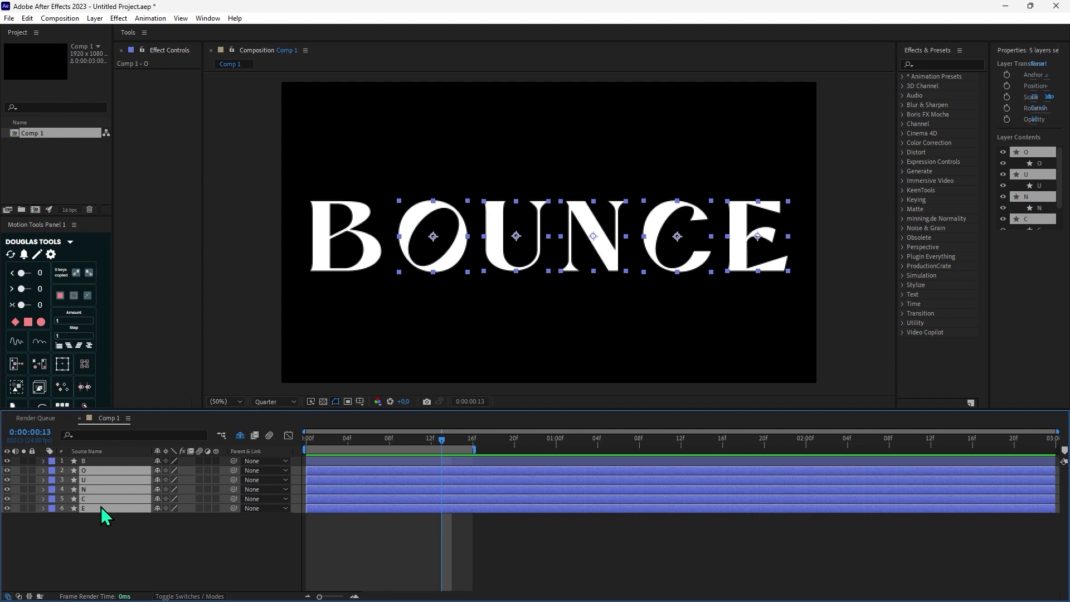
key("ctrl+Home")
key("ctrl+z")
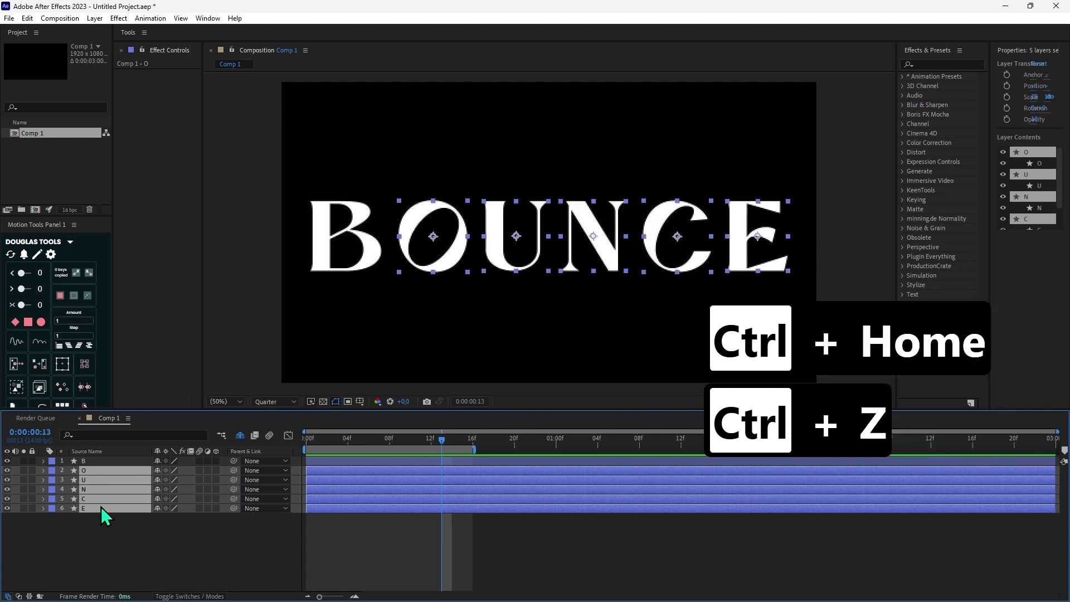
left_click(86, 580)
left_click(85, 481)
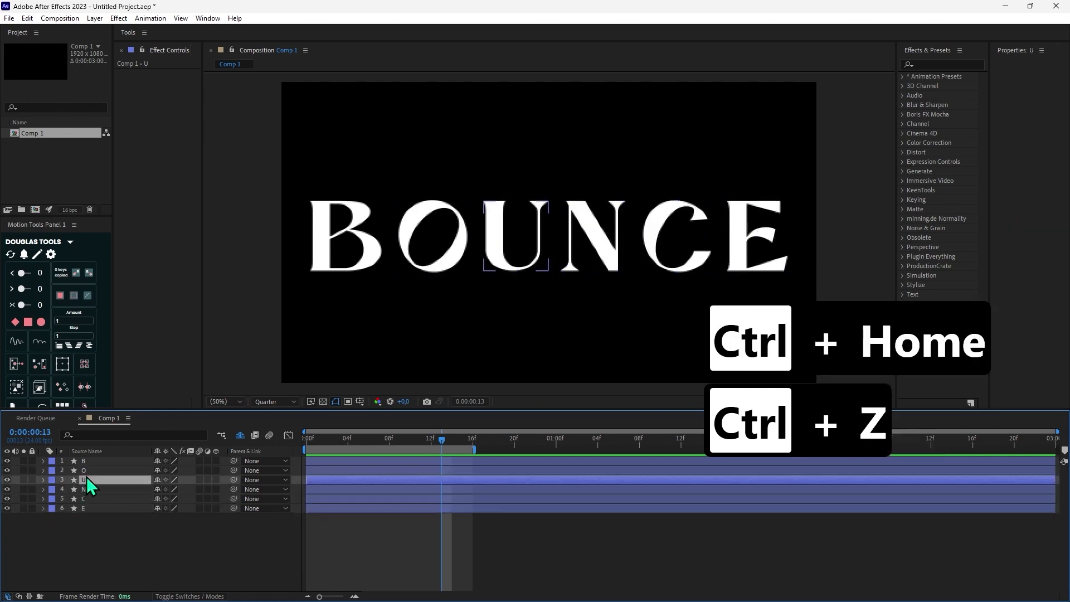
Hide the O, U, N, C and E letter layers together, leaving only the B layer shown.
left_click(94, 471)
left_click(106, 508, "shift")
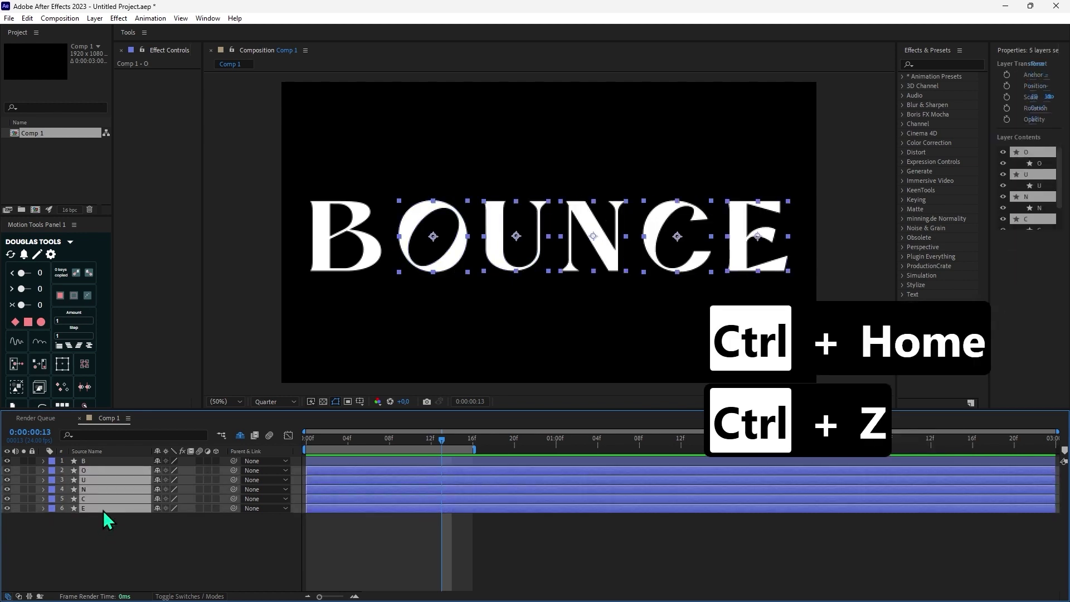
left_click(7, 480)
Apply the CC Bend It effect to the B layer and widen the area showing its effect settings.
left_click(96, 461)
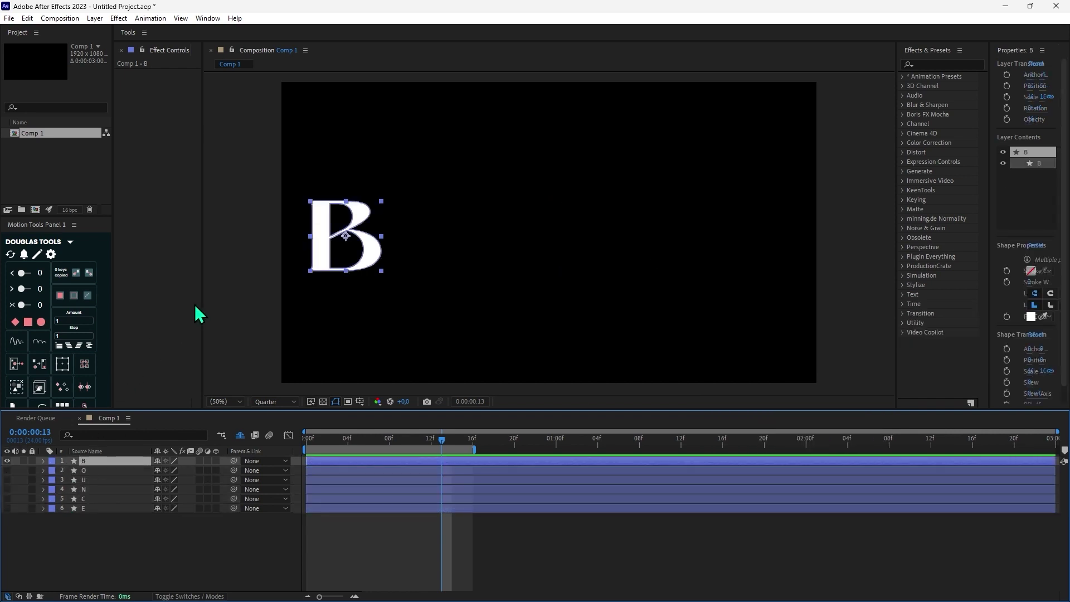
key("ctrl+space")
type("cc b")
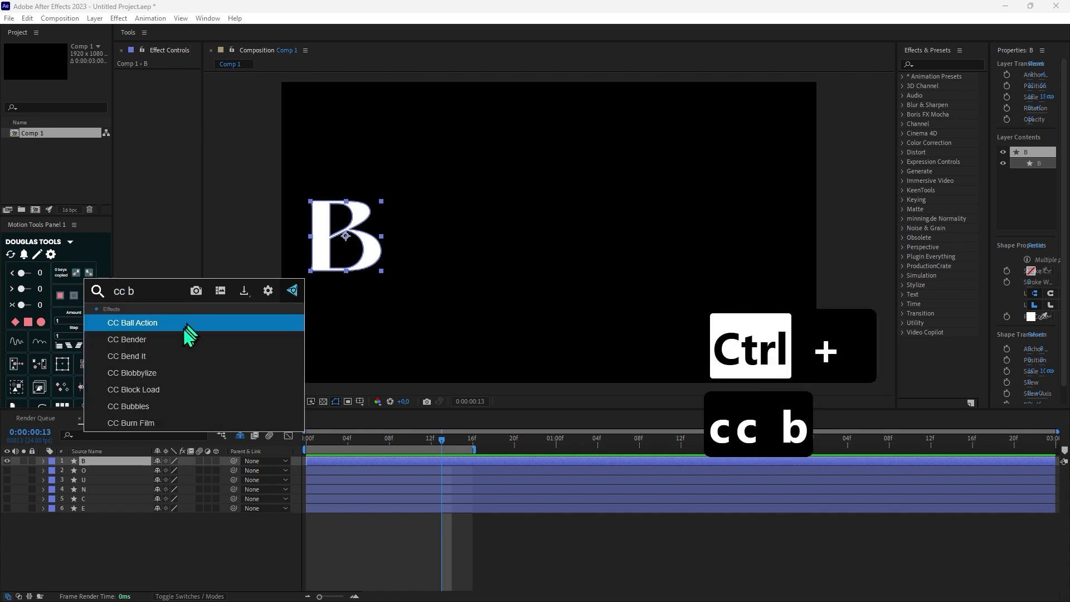
left_click(167, 358)
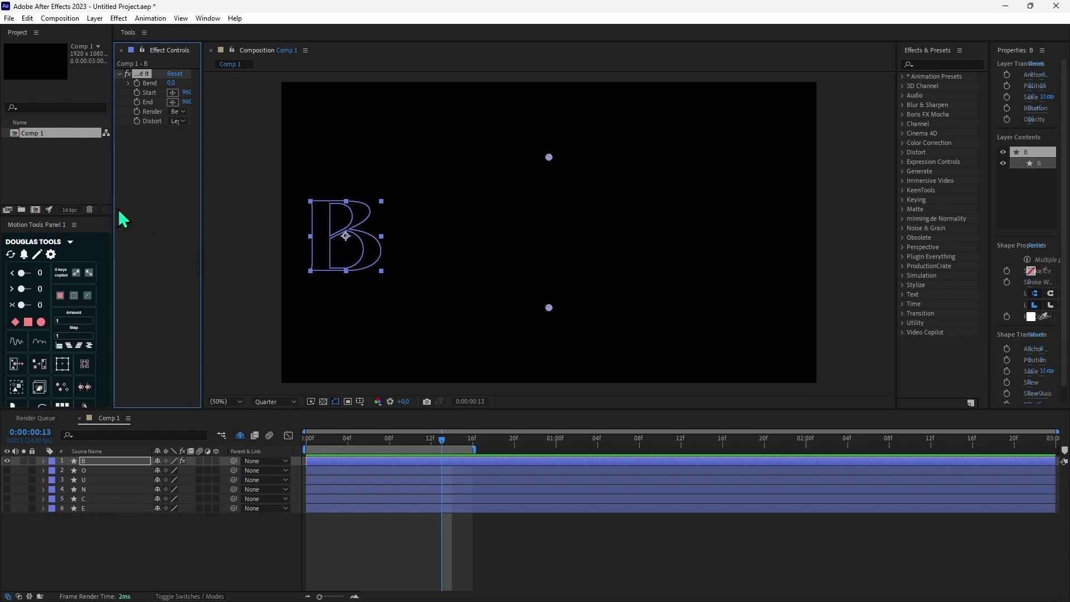
left_click_drag(112, 204, 50, 204)
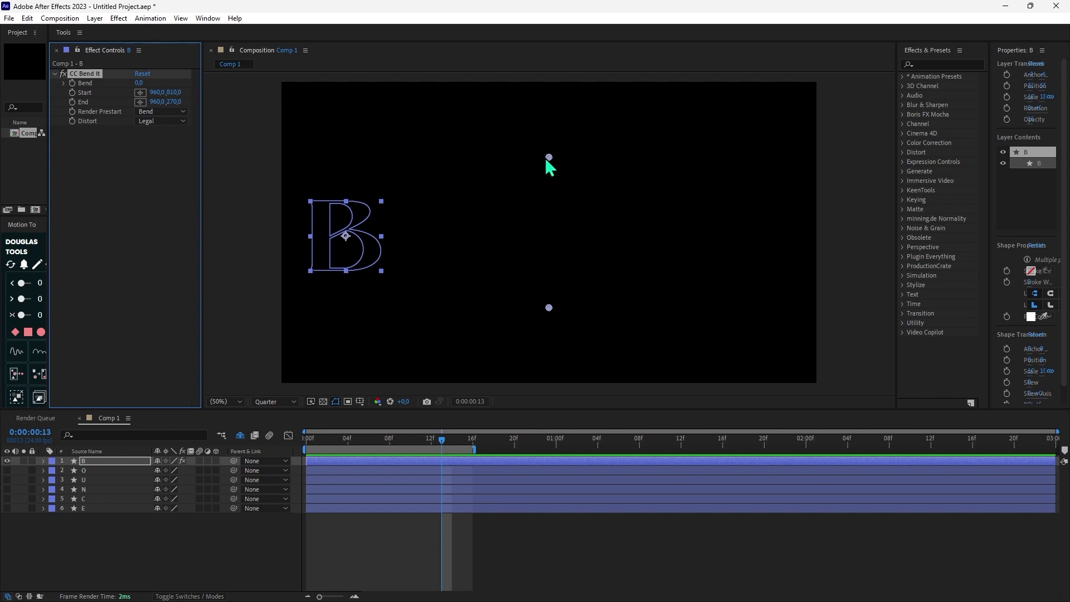
Reposition the CC Bend It points around the B, with End above it at 262, 192 and Start below it at 102, 808.
left_click_drag(549, 157, 346, 154)
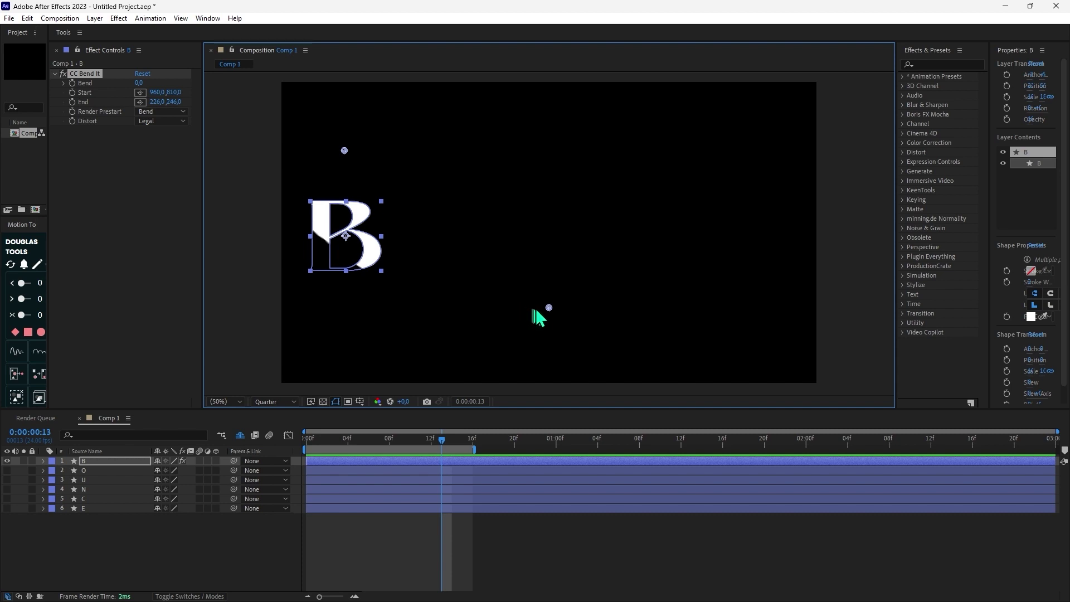
left_click_drag(549, 308, 310, 309)
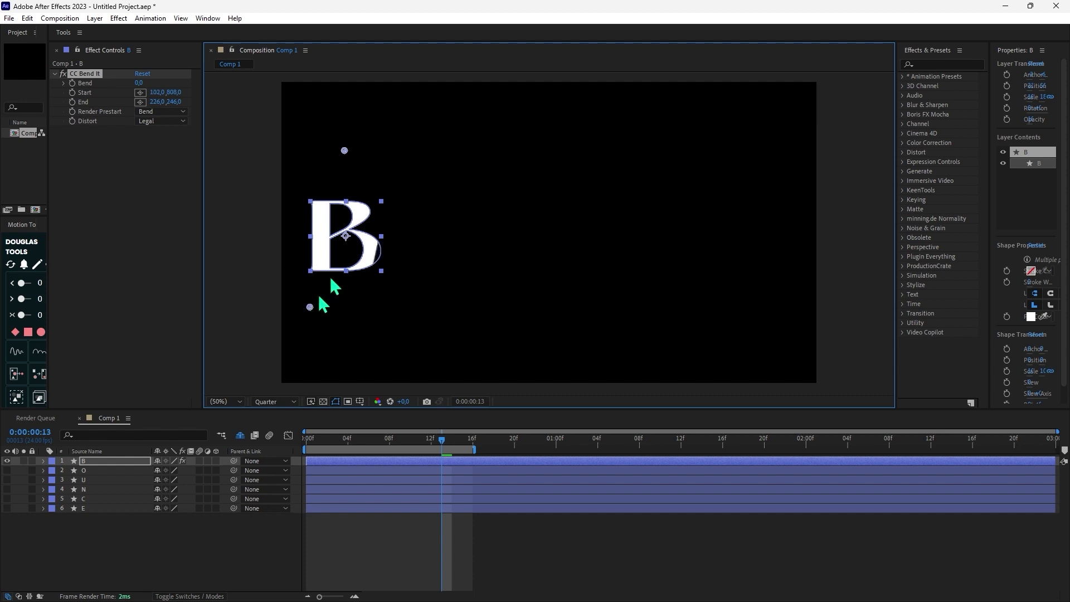
left_click_drag(345, 155, 375, 157)
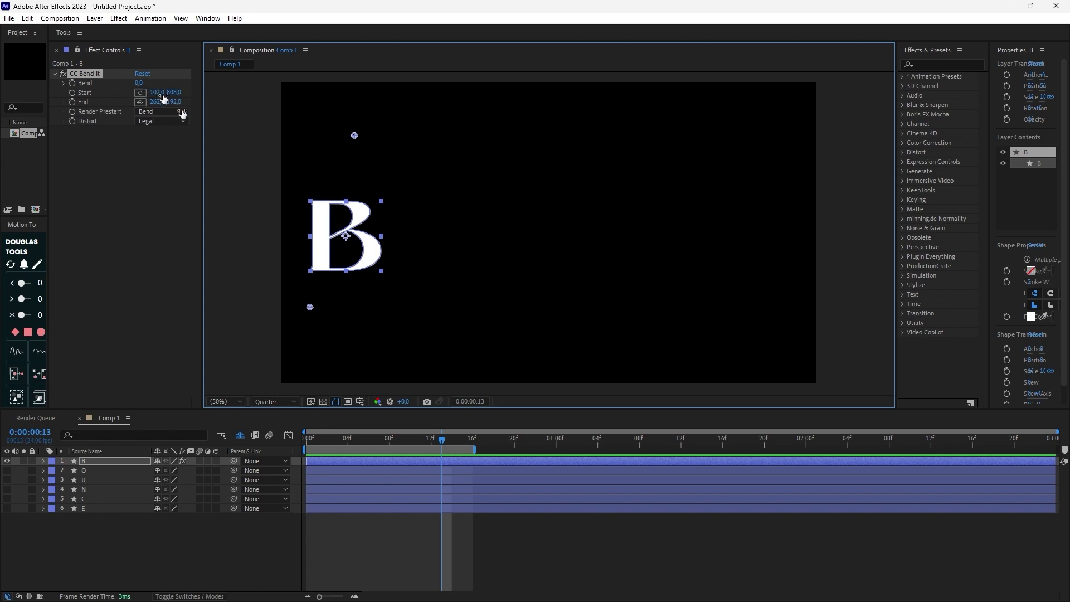
At the first frame, set the B layer's Bend to 30 and move the Start point beneath the letter to about 238, 768.
left_click_drag(442, 440, 292, 468)
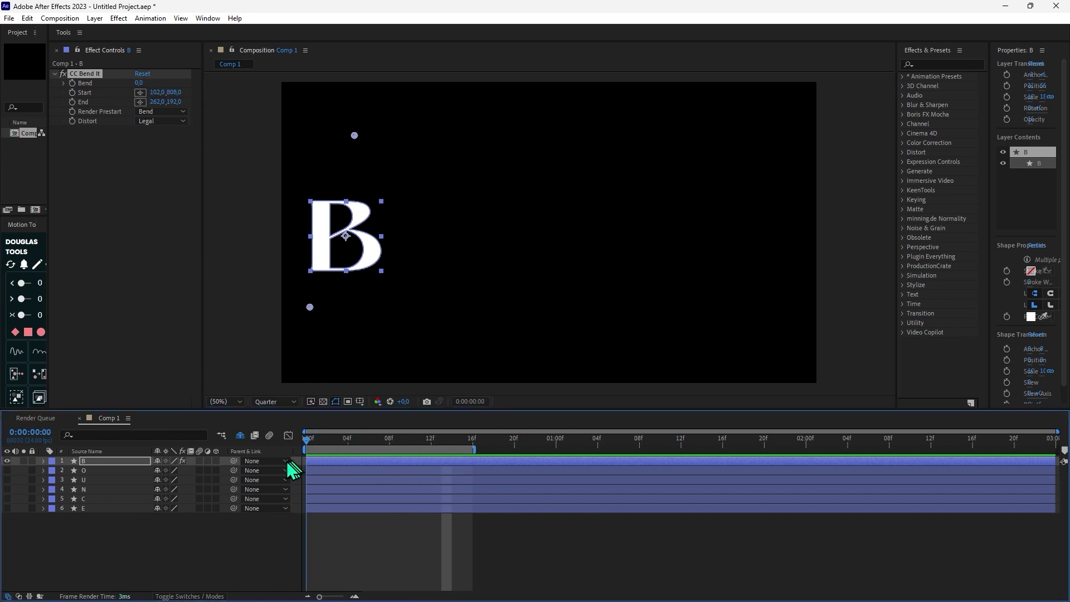
mouse_move(137, 82)
left_mouse_down()
mouse_move(177, 86)
mouse_move(150, 86)
left_mouse_up()
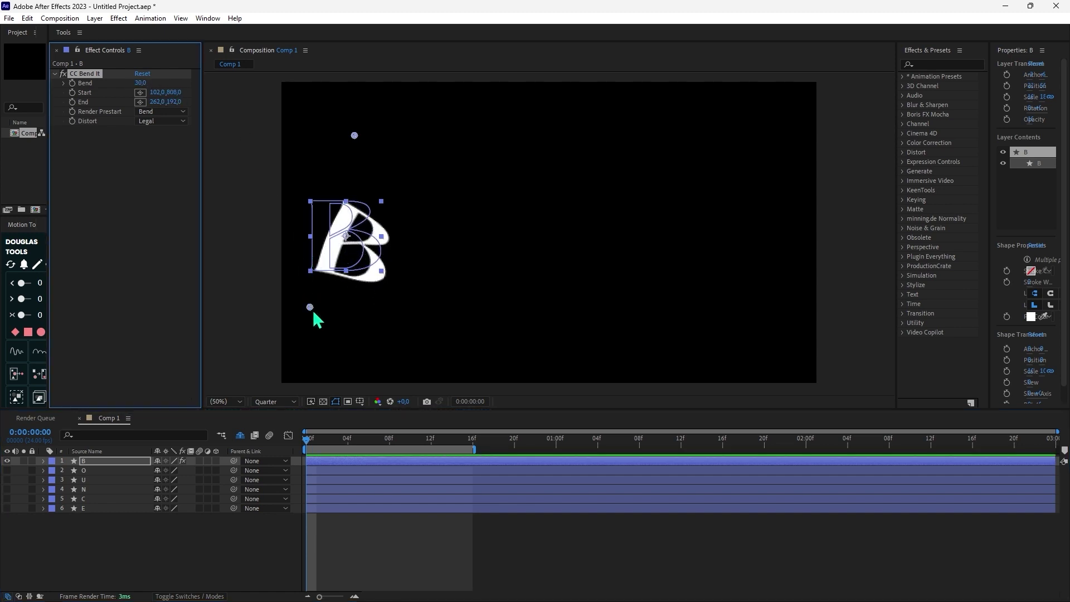
left_click_drag(314, 313, 346, 299)
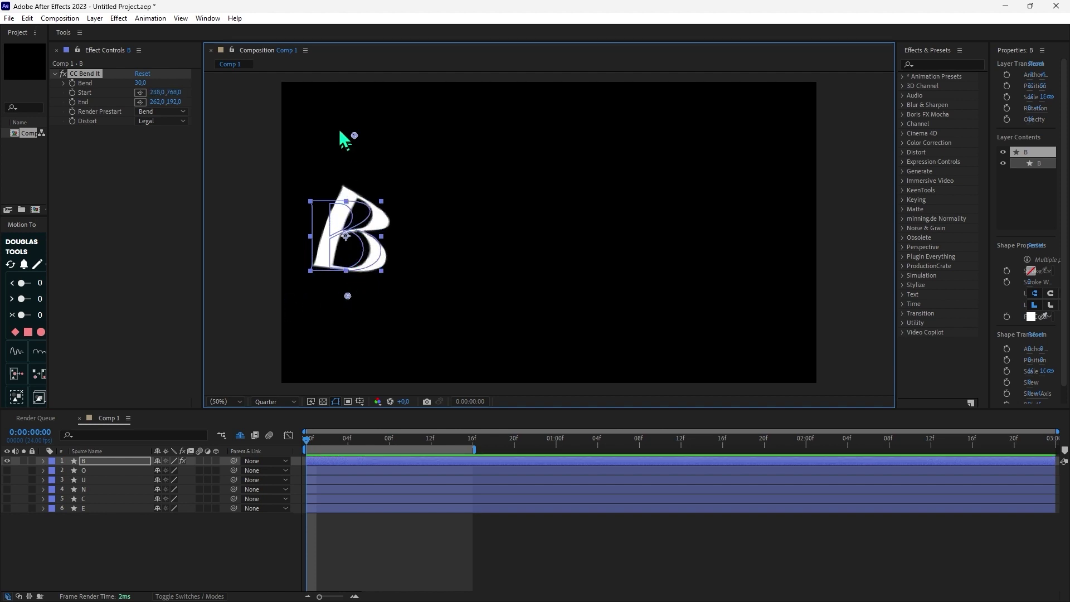
Bring the B layer's CC Bend It End point down to about 228, 422 and its Start point to about 250, 816.
left_click(352, 140)
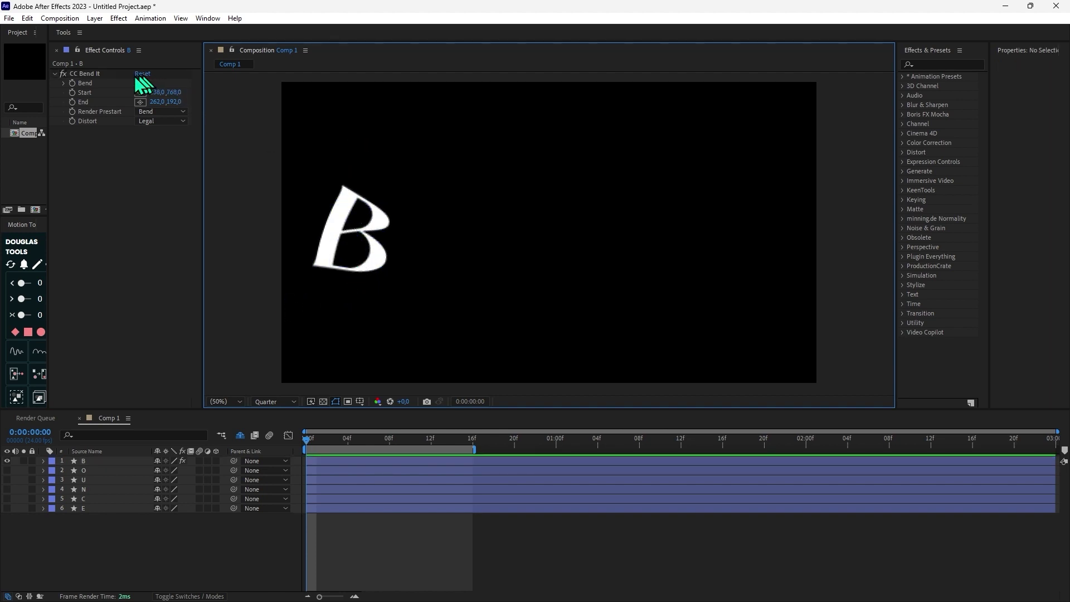
left_click(86, 74)
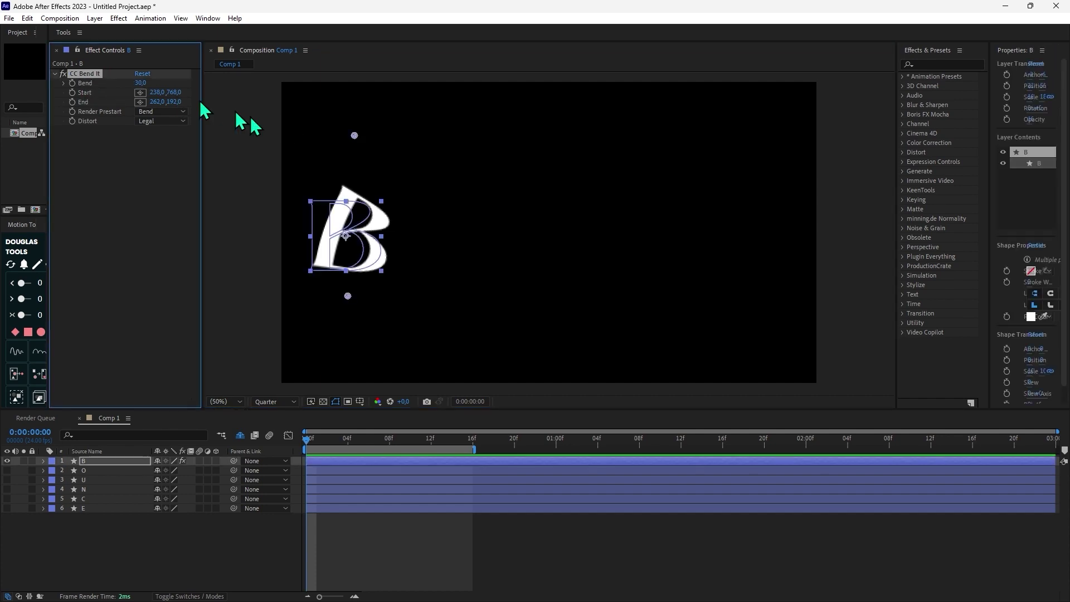
left_click_drag(354, 135, 350, 170)
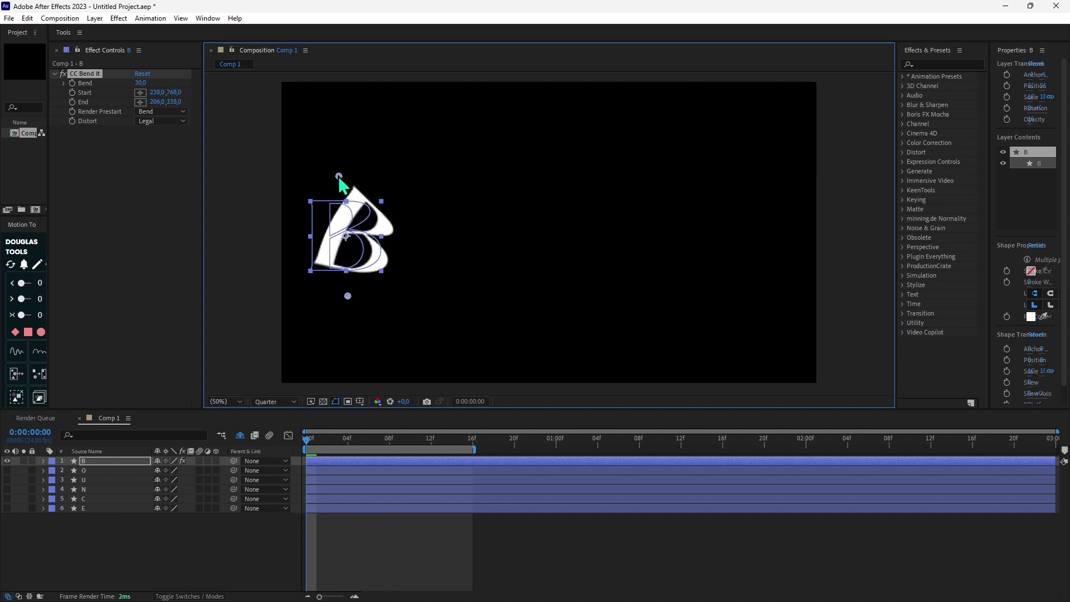
left_click_drag(340, 177, 345, 200)
mouse_move(348, 296)
left_mouse_down()
mouse_move(345, 273)
mouse_move(347, 332)
mouse_move(344, 287)
mouse_move(352, 309)
left_mouse_up()
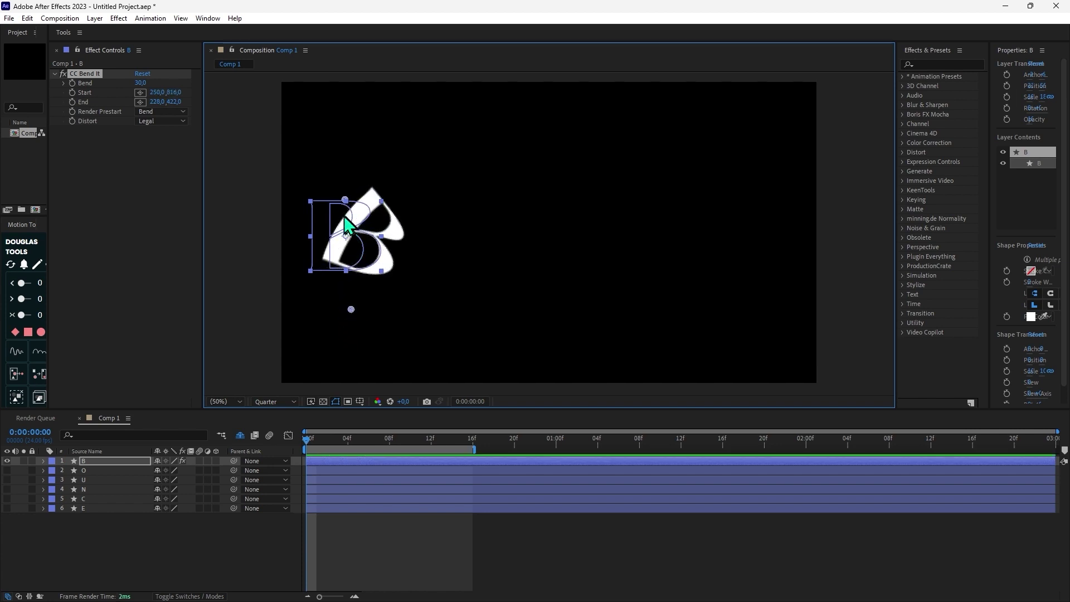
Keyframe the B layer's Bend at the first frame and set it to 4 at frame 15.
left_click(73, 84)
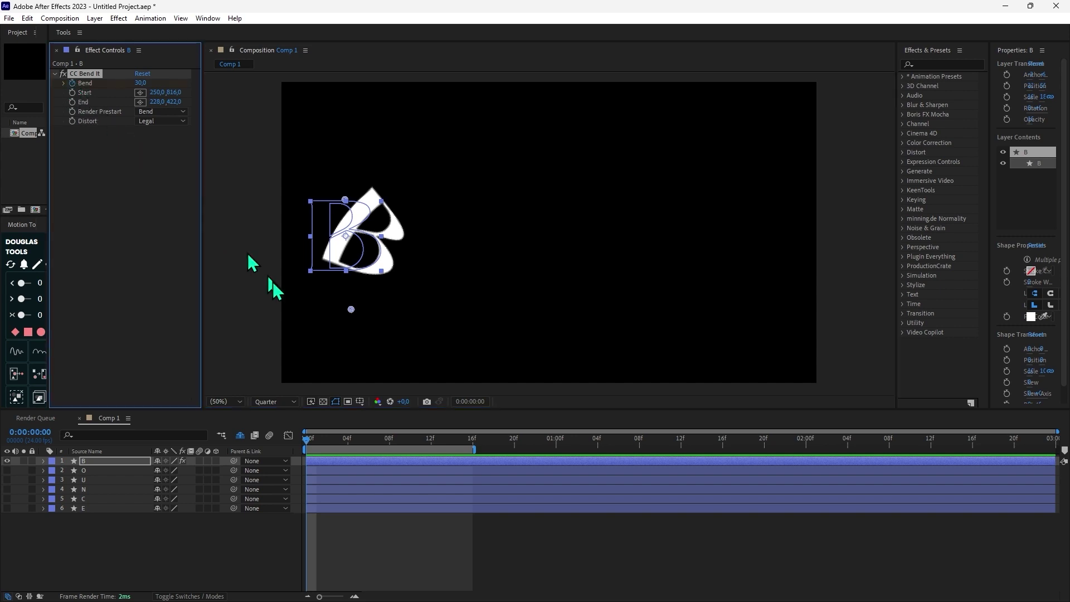
left_click_drag(307, 437, 460, 450)
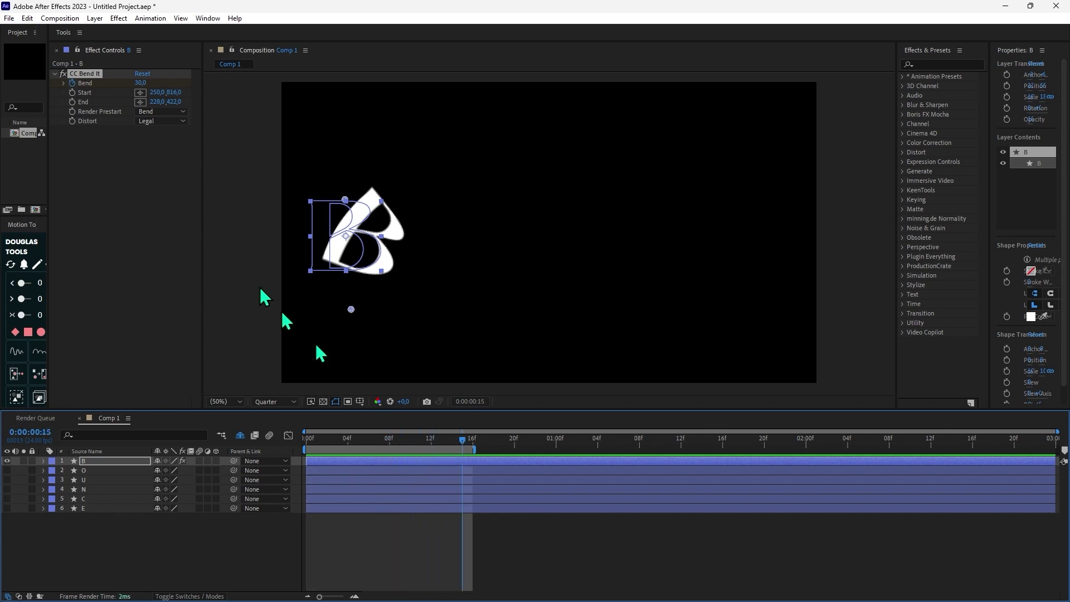
left_click(139, 83)
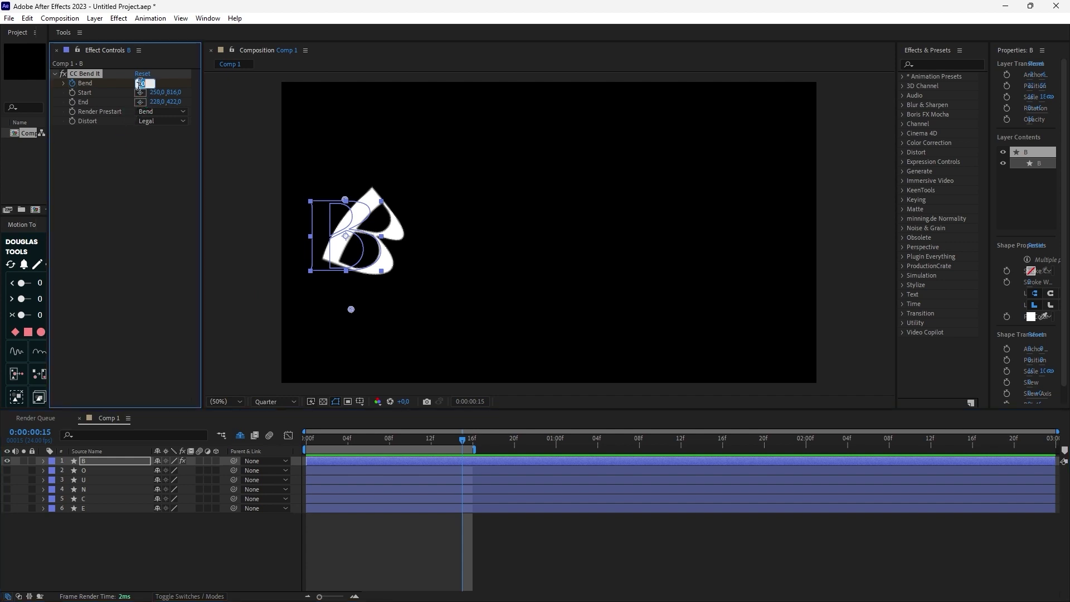
type("00")
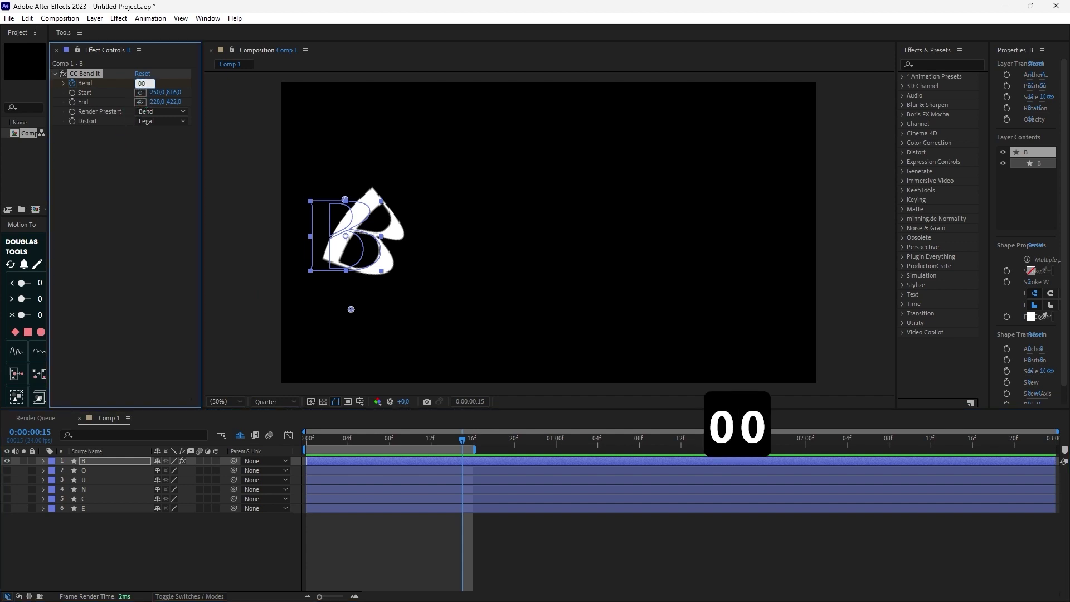
type("4")
key("Return")
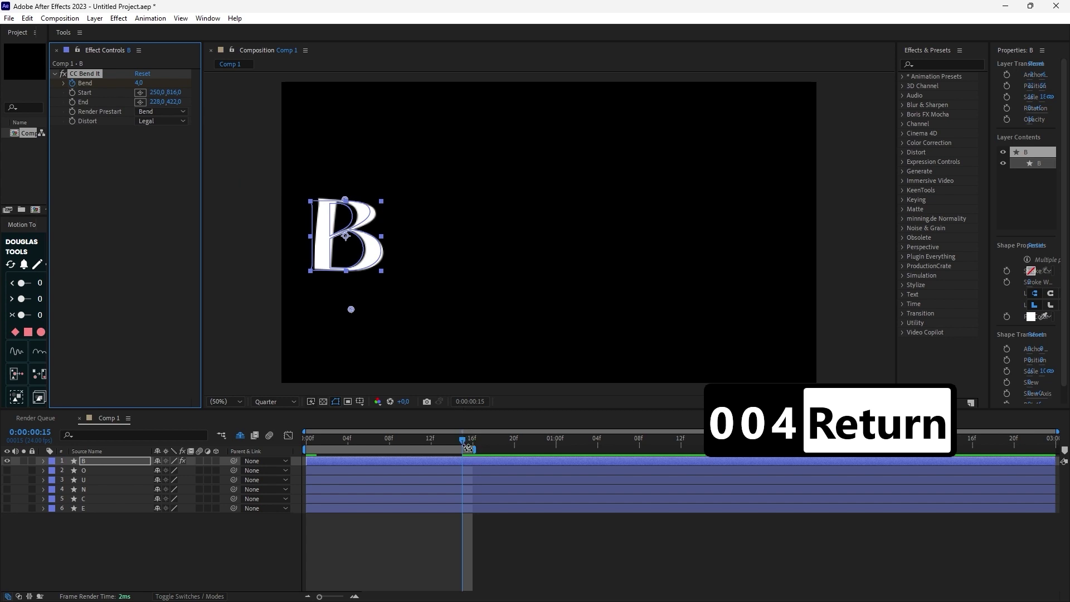
Lengthen the work area to preview the B's bend from the first frame, and end the work area at about 01:12.
left_click_drag(478, 454, 832, 472)
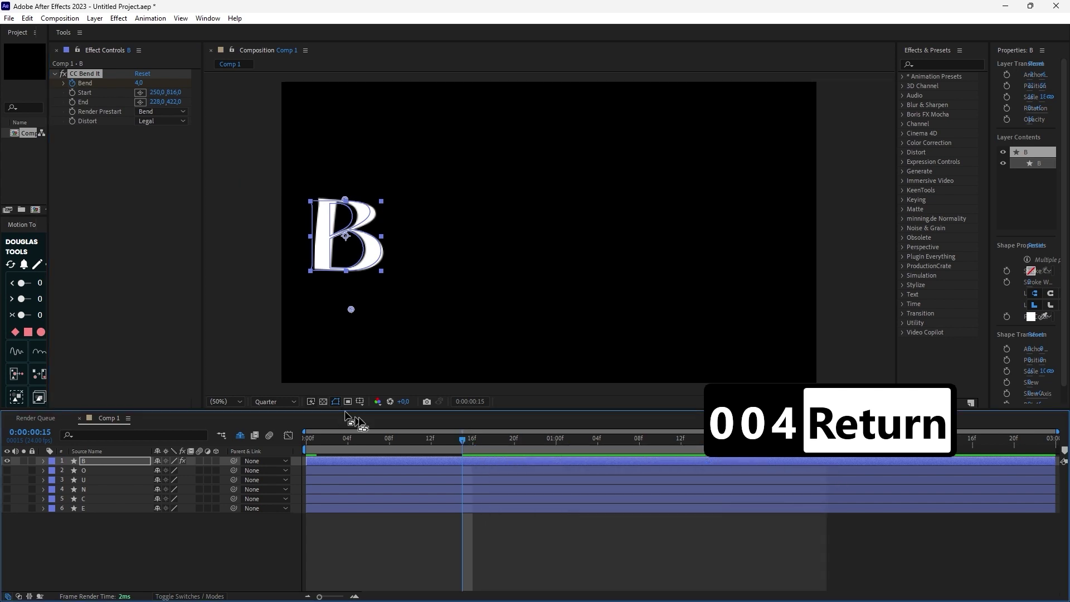
left_click_drag(463, 441, 296, 471)
key("space")
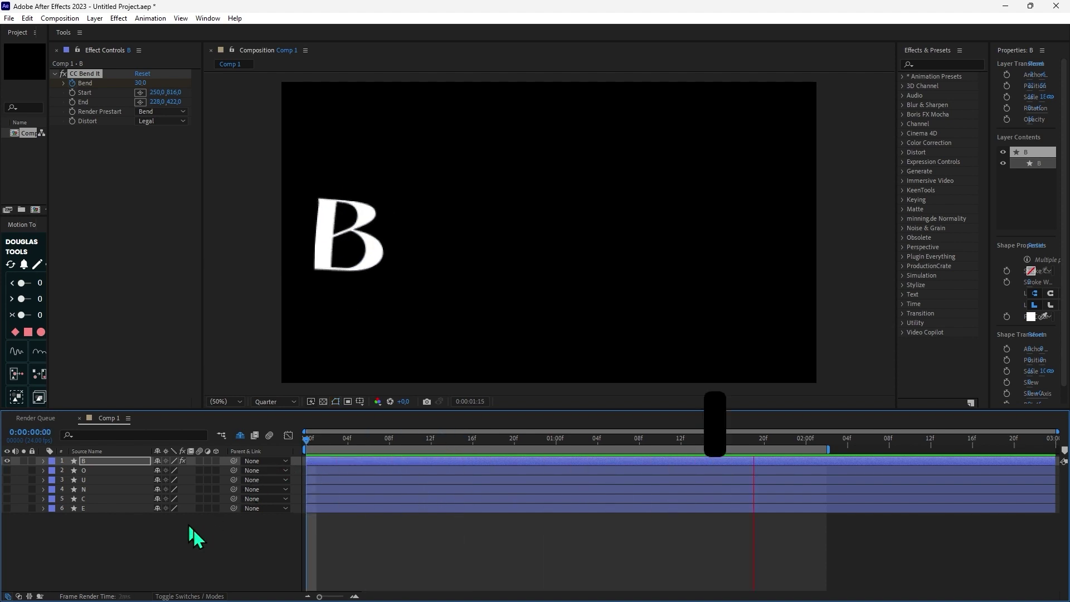
key("space")
key("Home")
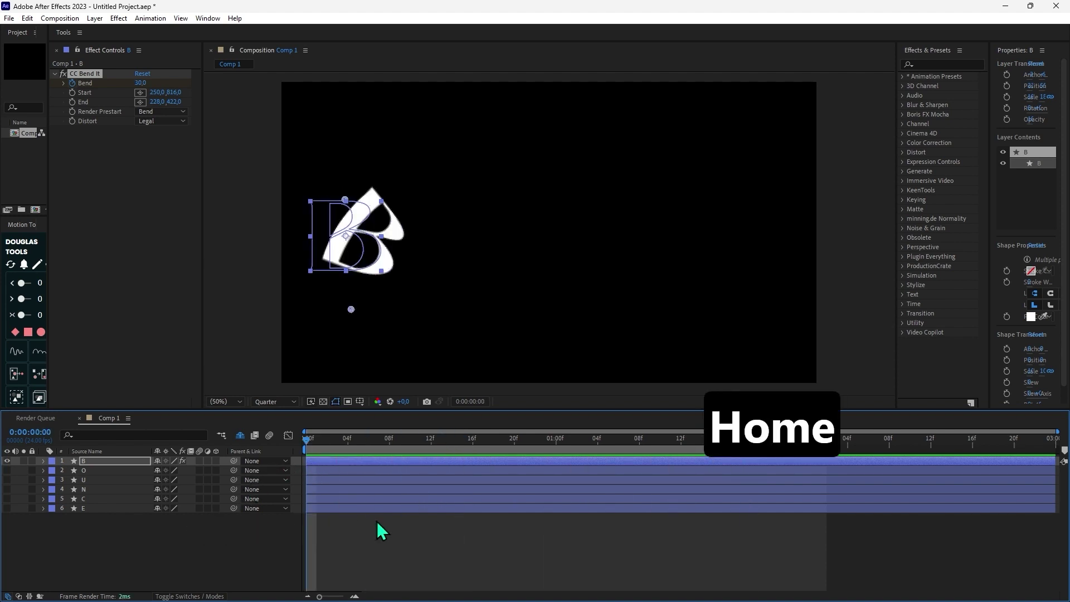
key("space")
key("space")
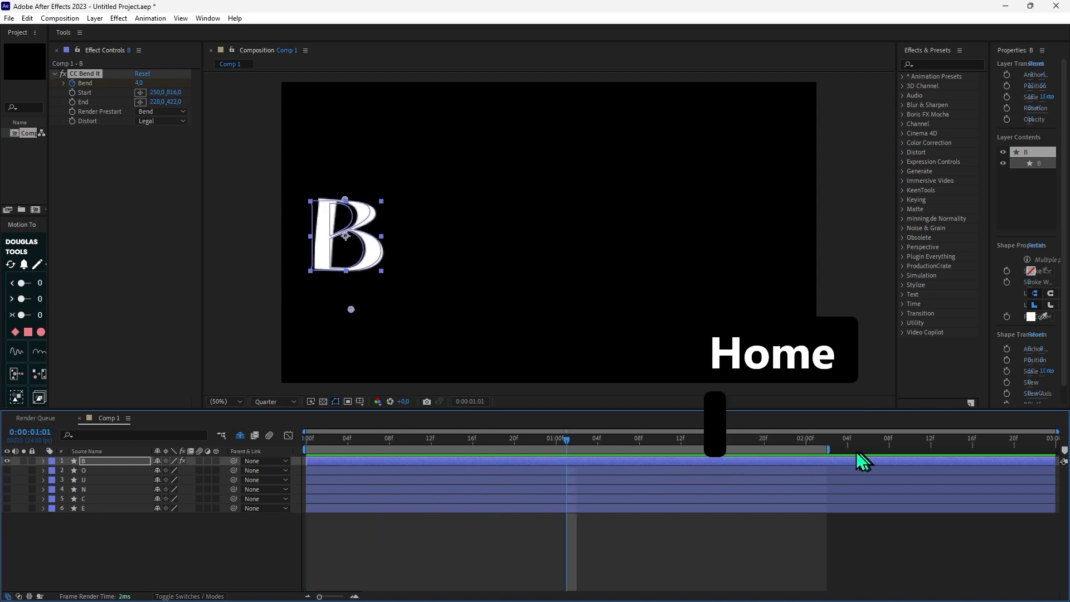
left_click_drag(827, 450, 683, 450)
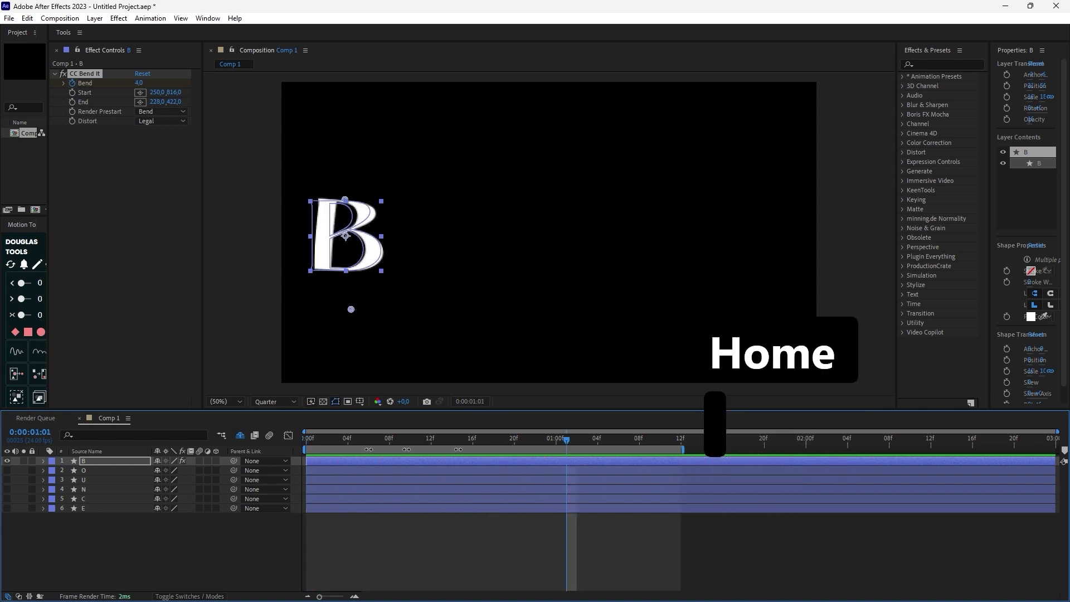
Reveal the B layer's keyframed Bend property and add an expression to it.
left_click(323, 463)
key("u")
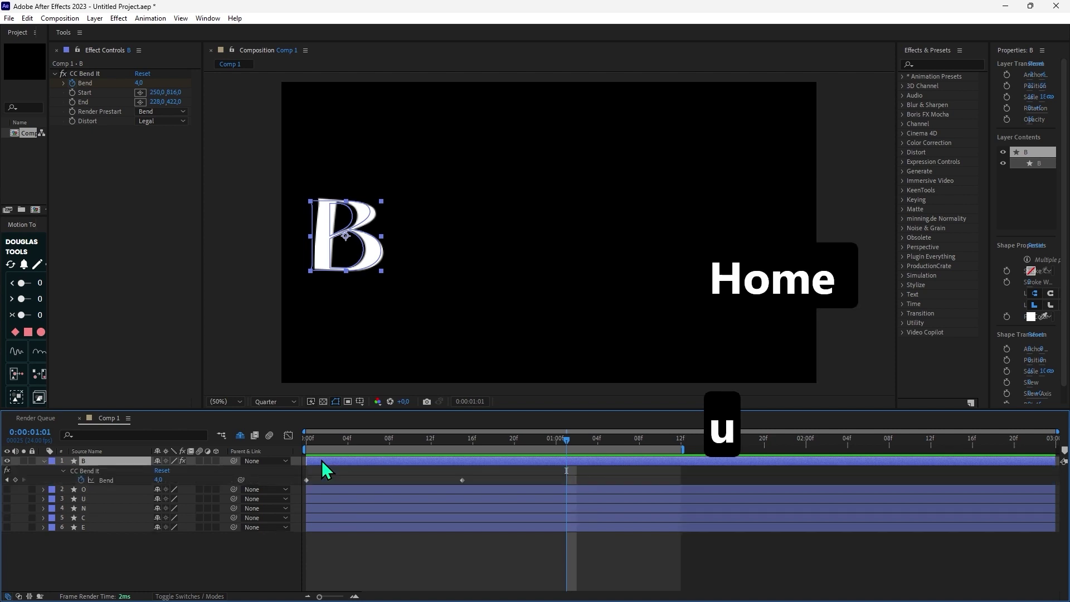
left_click(81, 480, "alt")
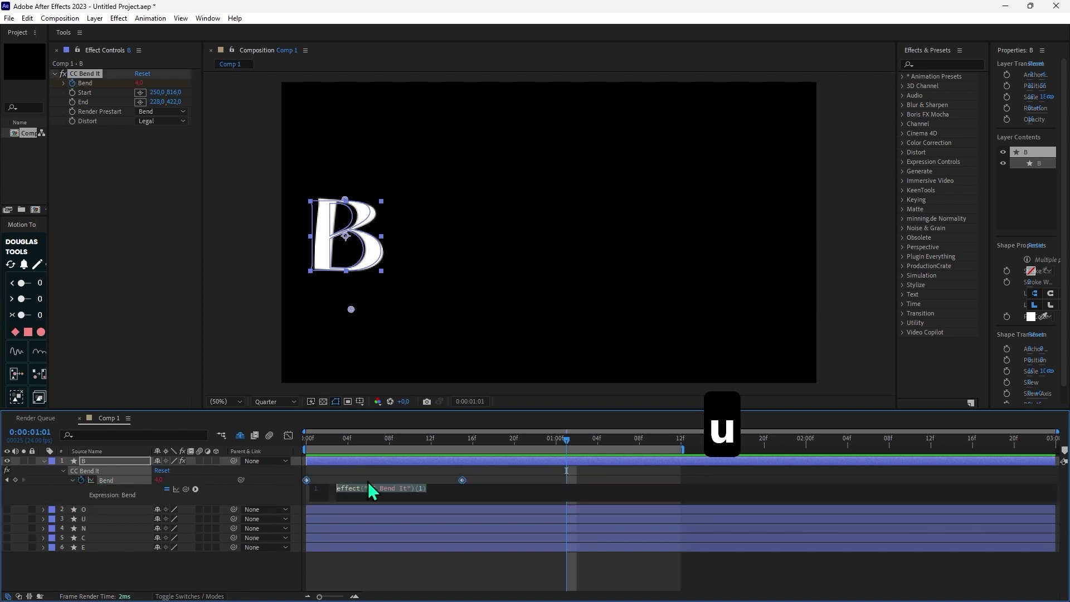
Switch to Notepad and copy the bounce expression code from bounceexpressionasenoidal.txt, leaving out the title line.
key("alt+Tab")
key("alt+Tab")
key("alt+Tab")
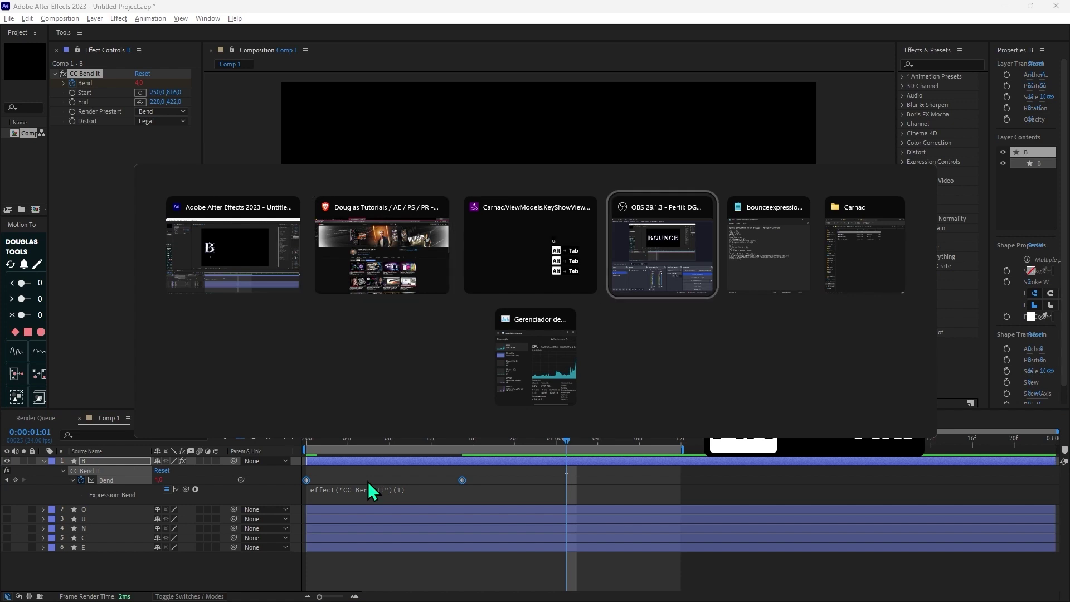
key("alt+Tab")
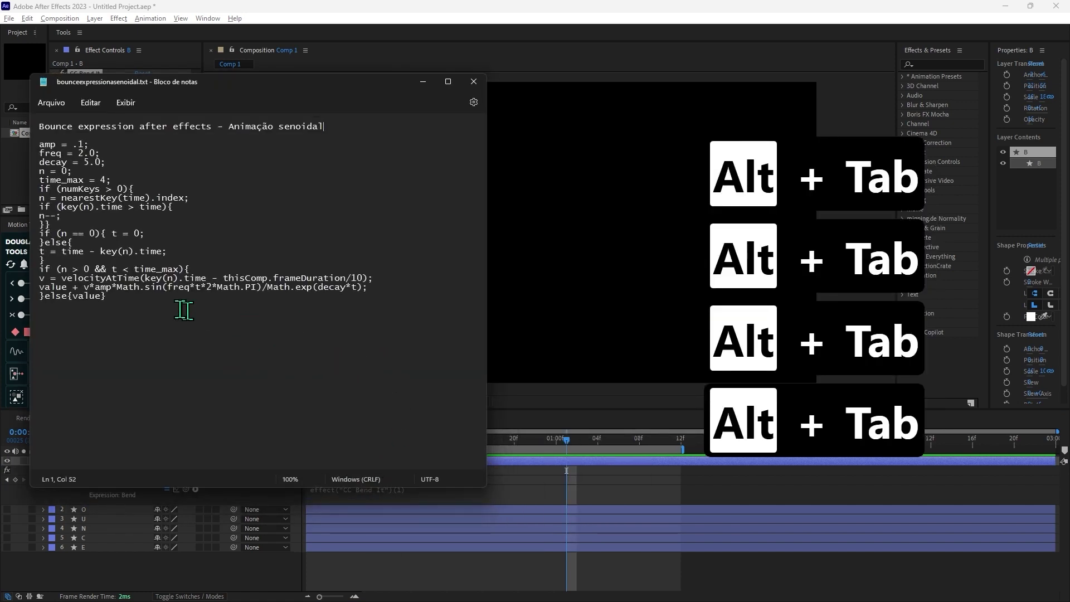
left_click_drag(111, 304, 26, 142)
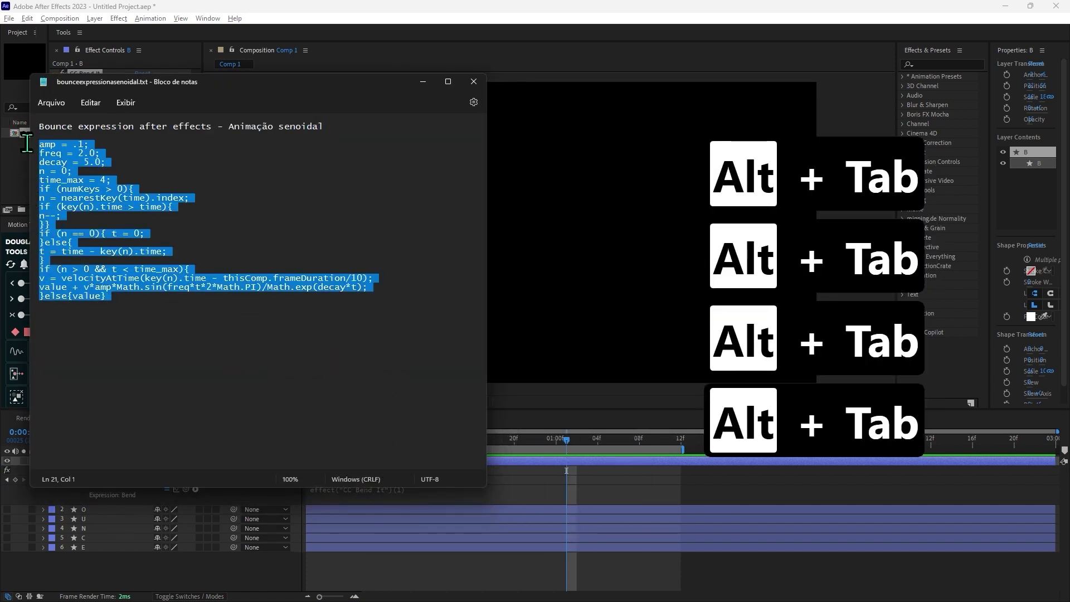
right_click(70, 158)
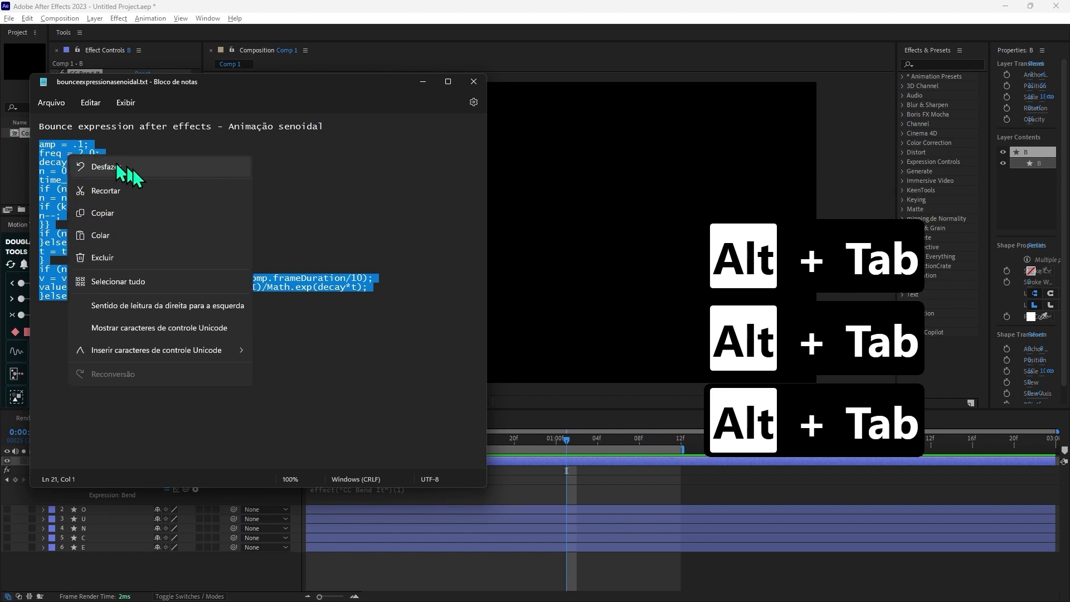
left_click(116, 215)
Back in After Effects, paste the bounce code as the Bend expression and preview the animation from the first frame.
left_click(548, 486)
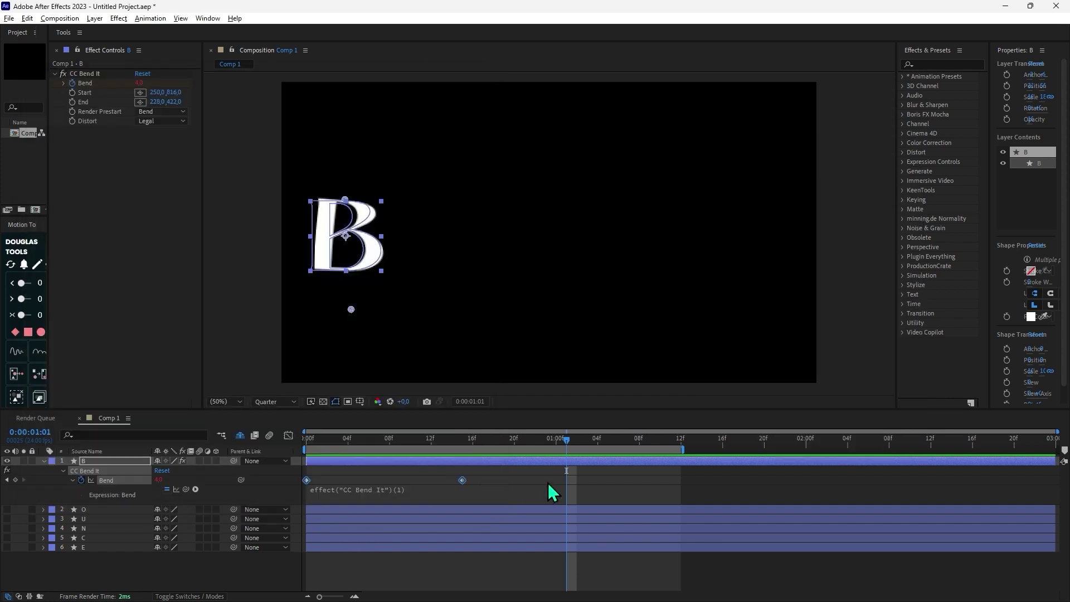
left_click(410, 491)
key("ctrl+v")
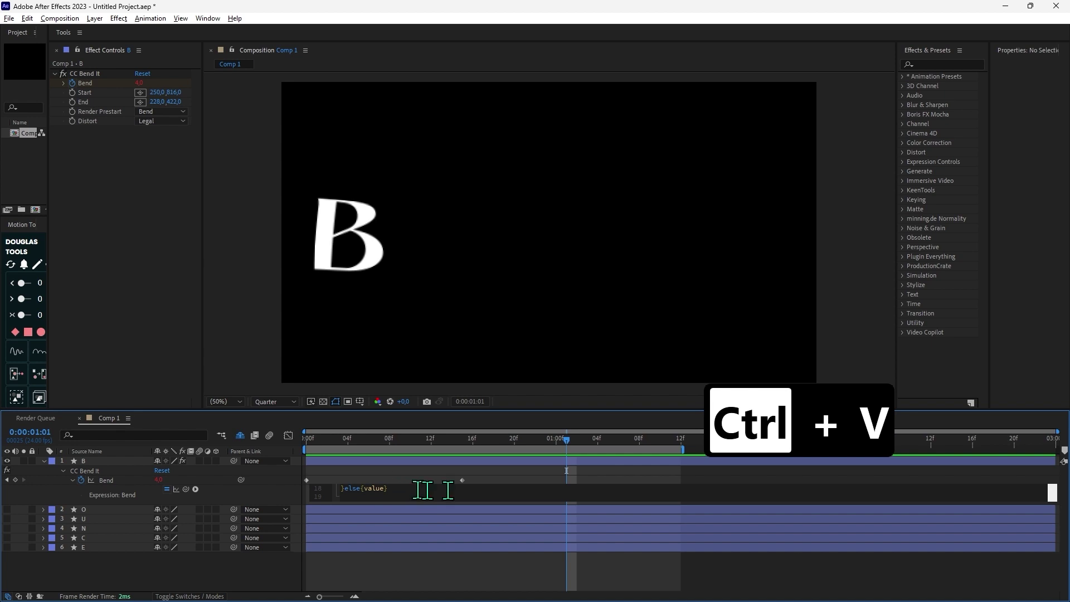
left_click_drag(566, 441, 234, 490)
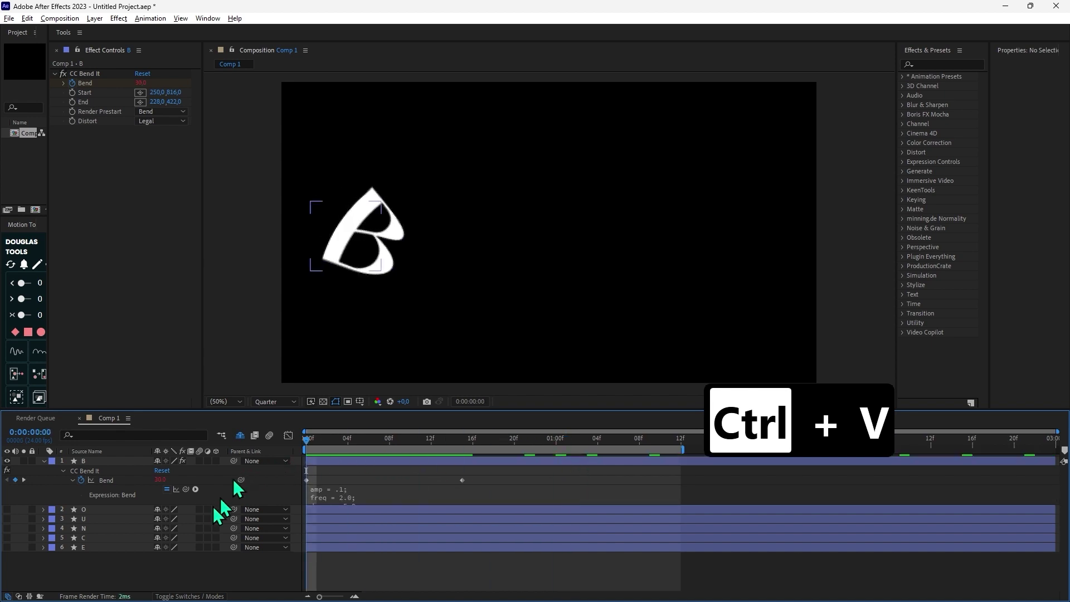
key("space")
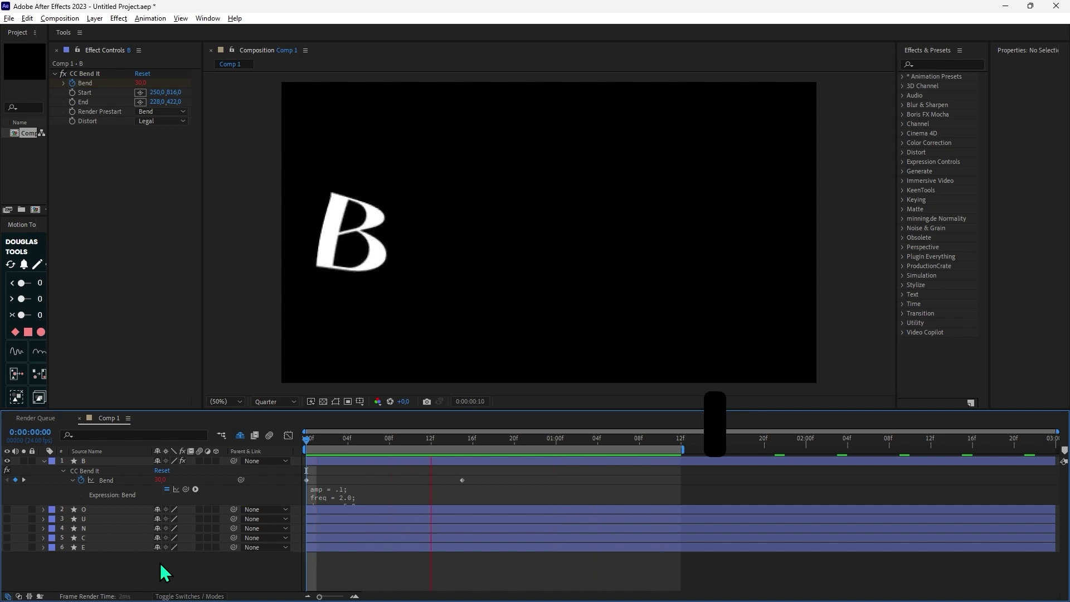
Set amp to .2 in the B layer's Bend expression and preview the animation from the first frame.
left_click(375, 500)
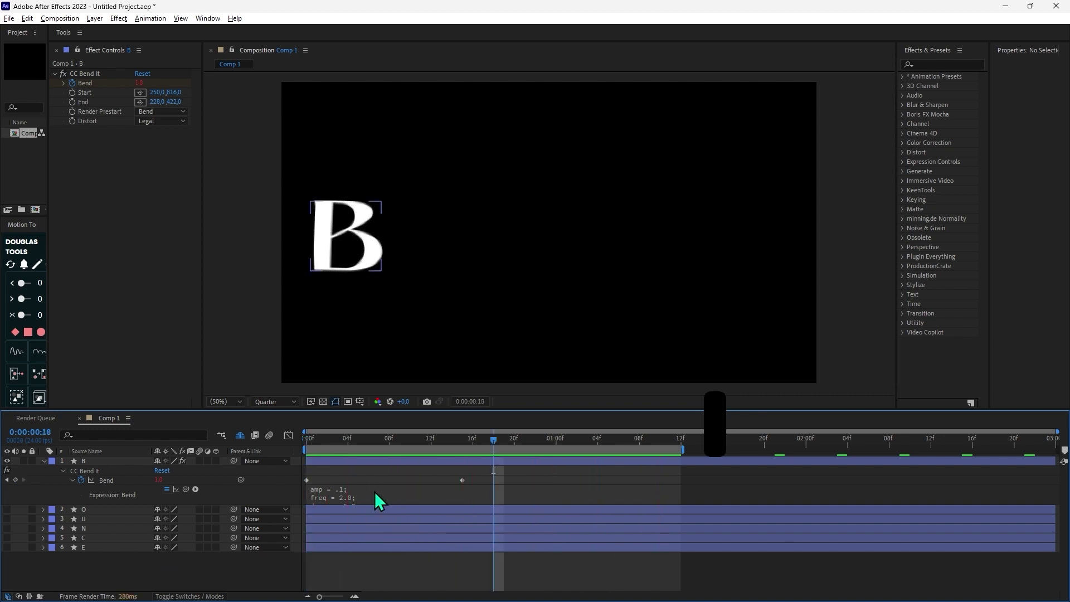
left_click(378, 500)
left_click(415, 489)
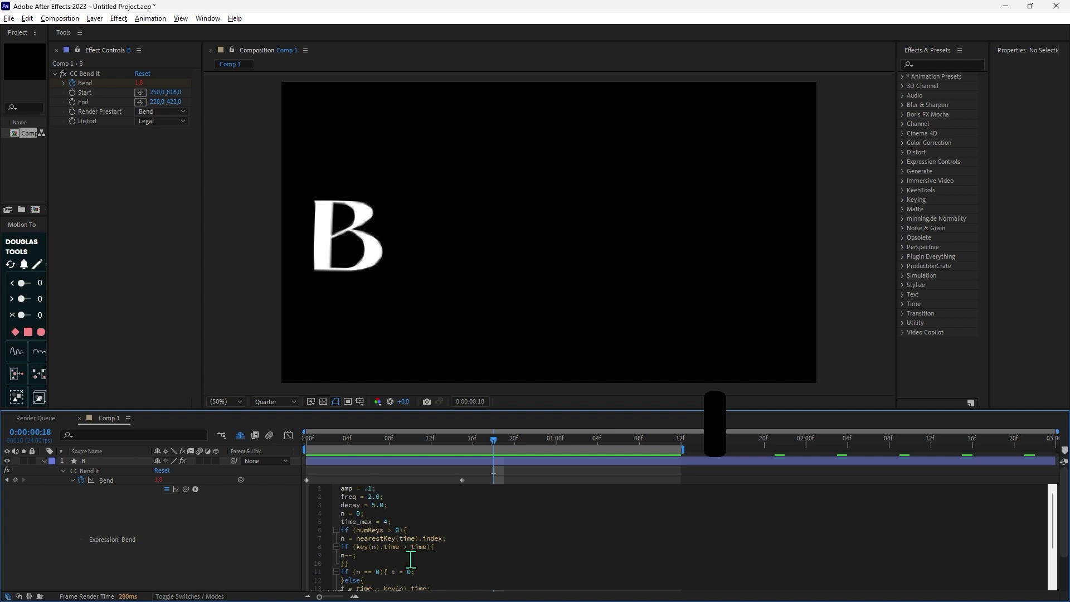
key("BackSpace")
type("2")
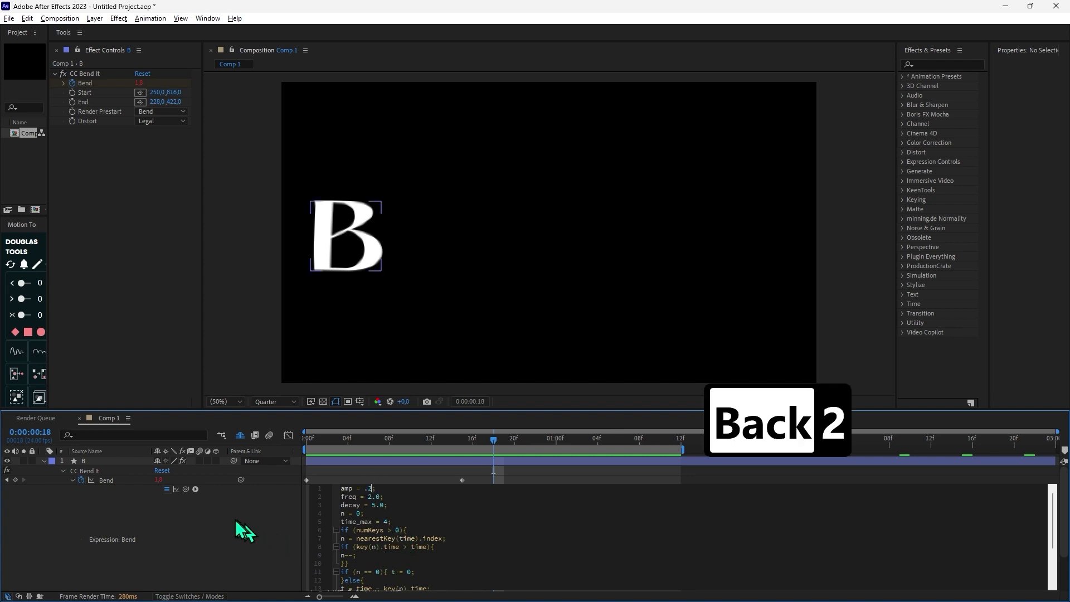
left_click(235, 522)
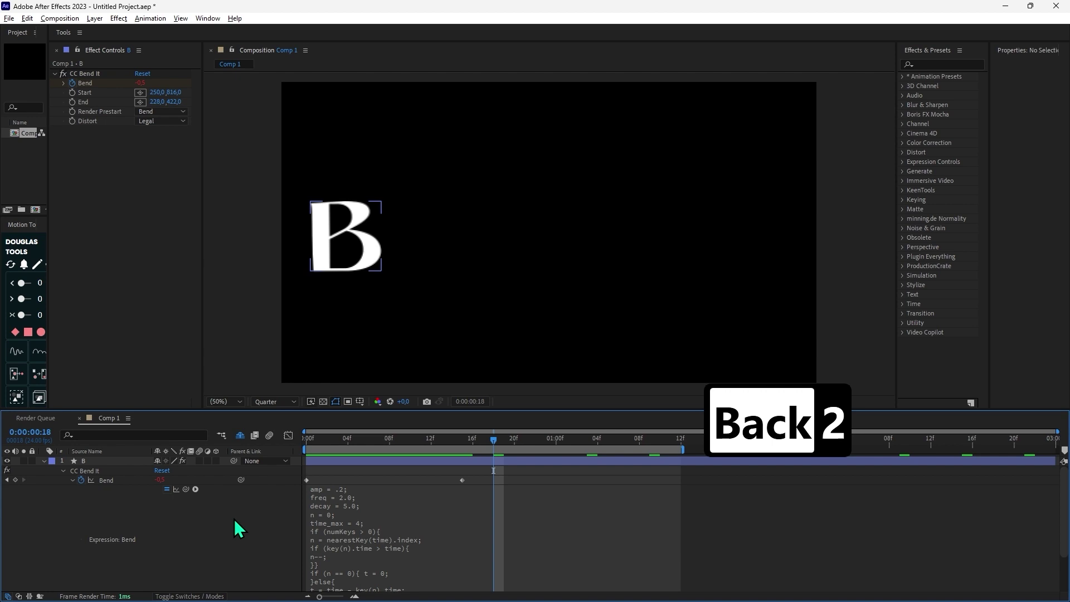
key("Home")
key("space")
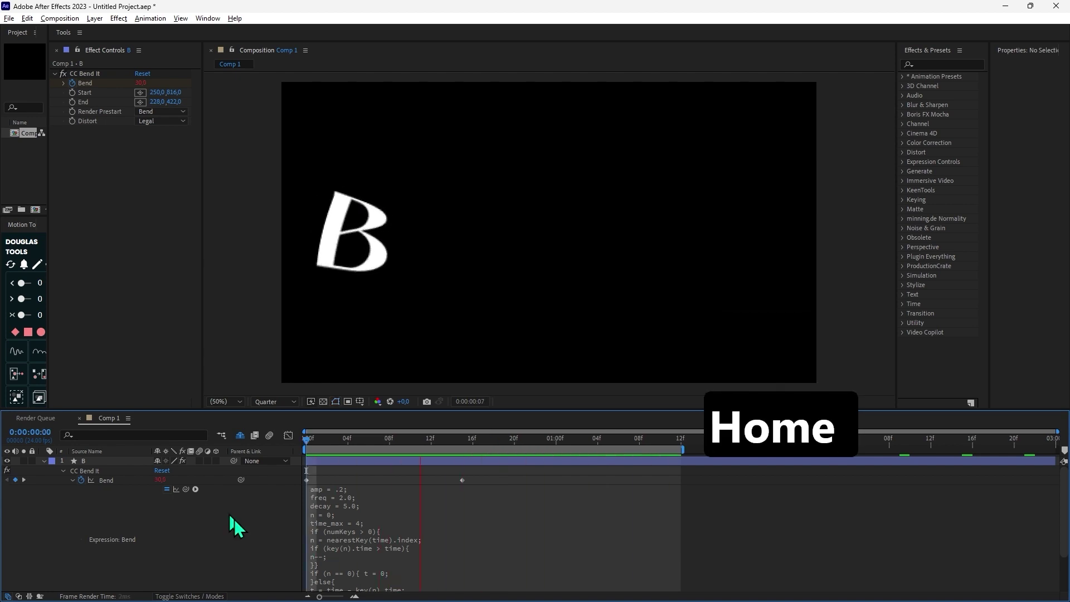
key("space")
Collapse the B layer's Bend expression, return to the first frame and copy the layer's CC Bend It effect.
left_click(73, 472)
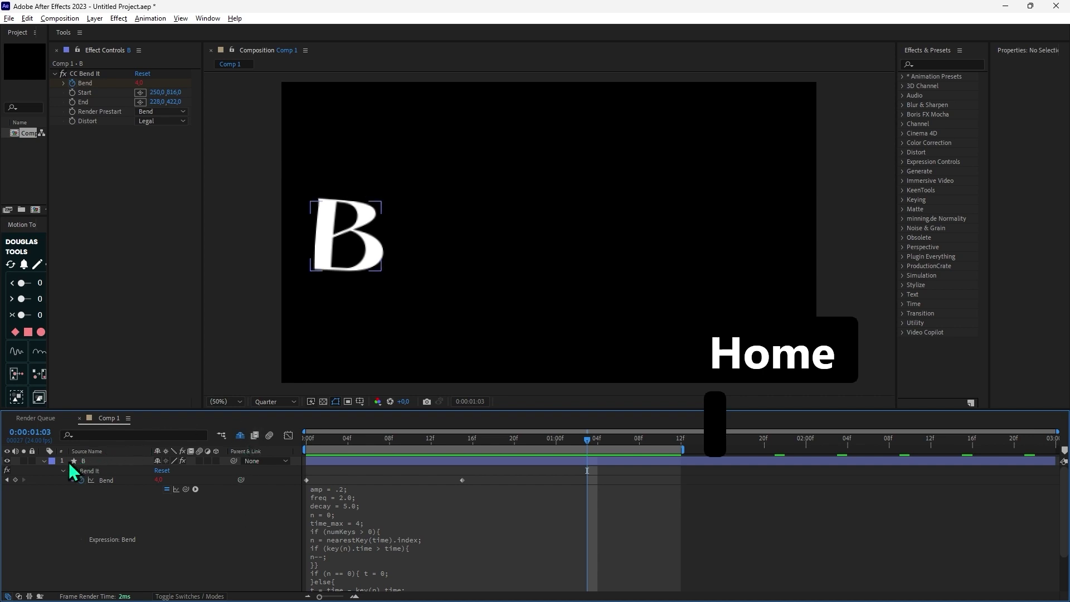
left_click(63, 472)
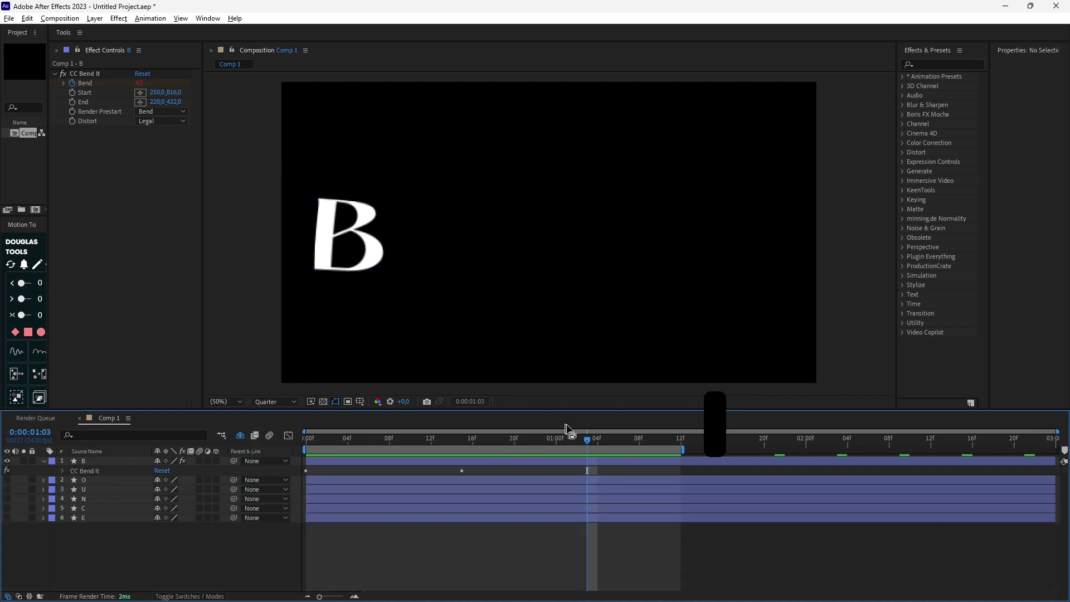
left_click_drag(593, 444, 286, 454)
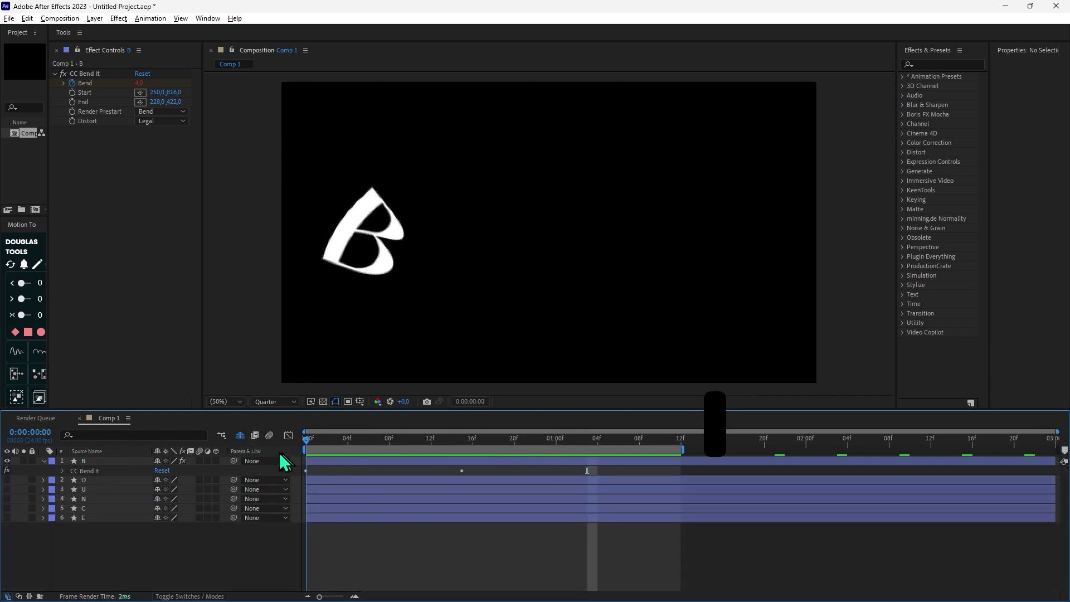
left_click(86, 472)
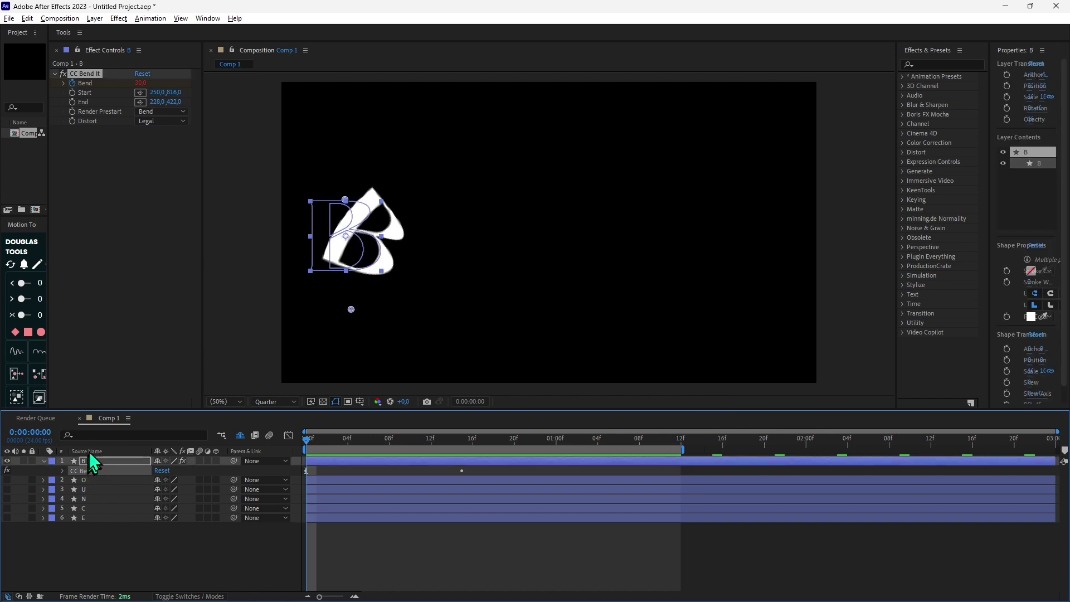
key("ctrl+c")
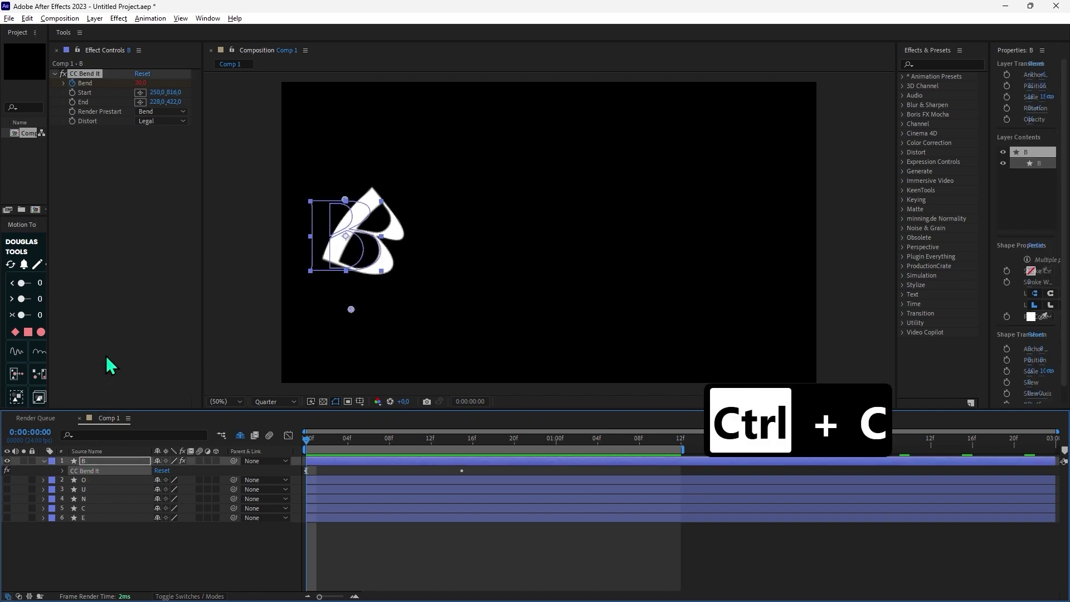
Paste CC Bend It onto the visible O layer and place its End point at about 538, 358 and Start point at about 550, 816.
left_click(93, 481)
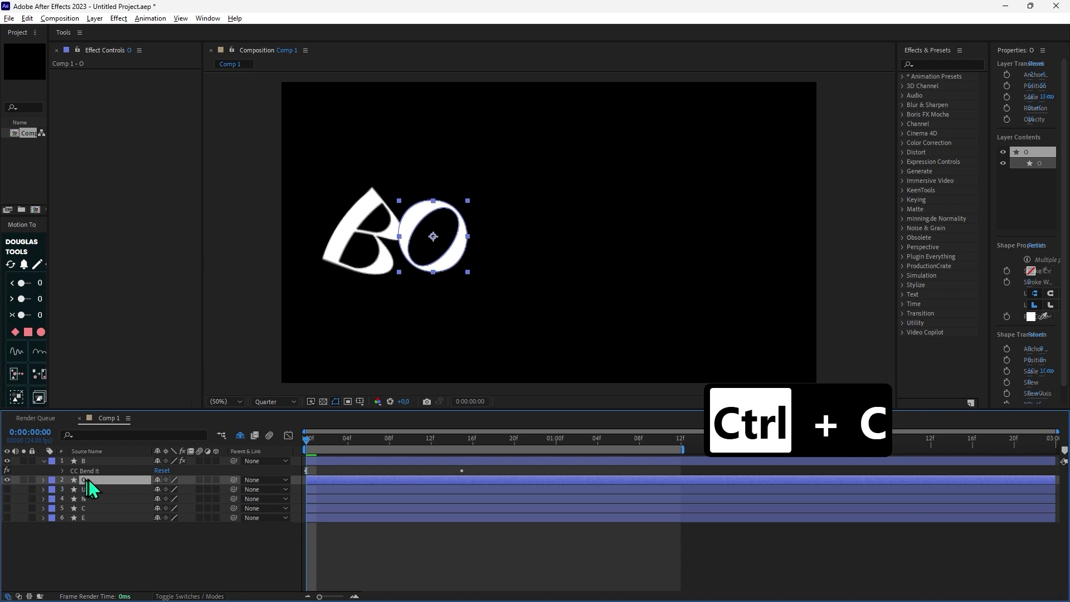
key("ctrl+v")
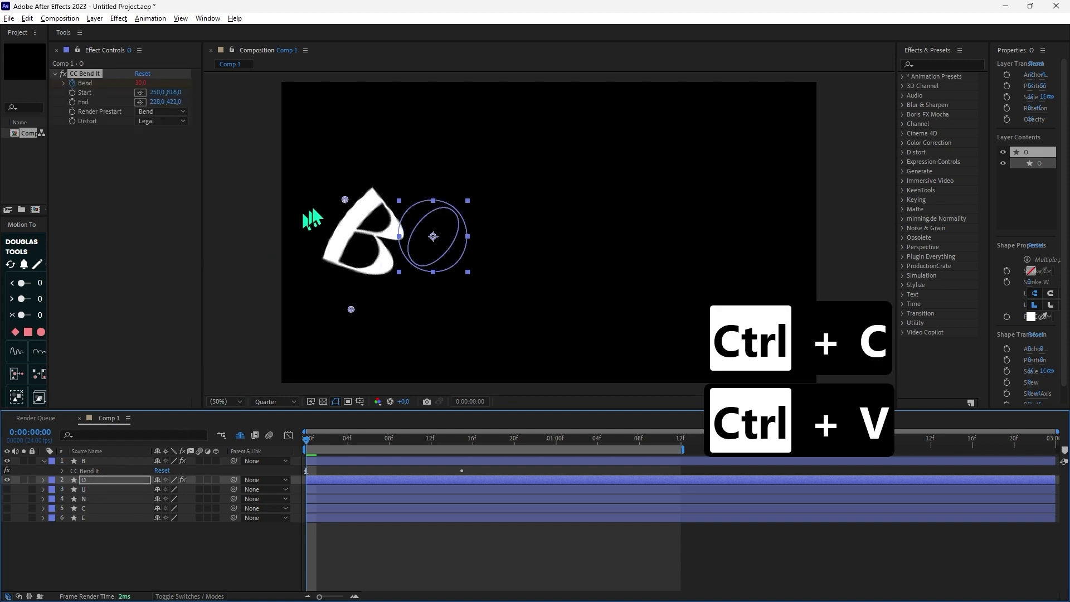
left_click_drag(345, 199, 433, 183)
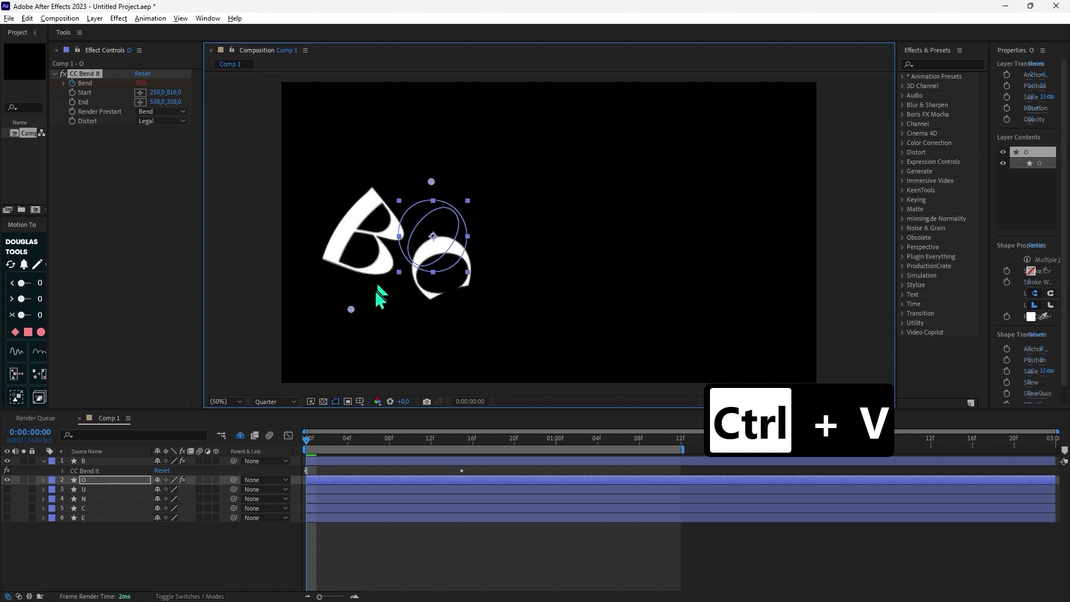
left_click_drag(351, 309, 435, 310)
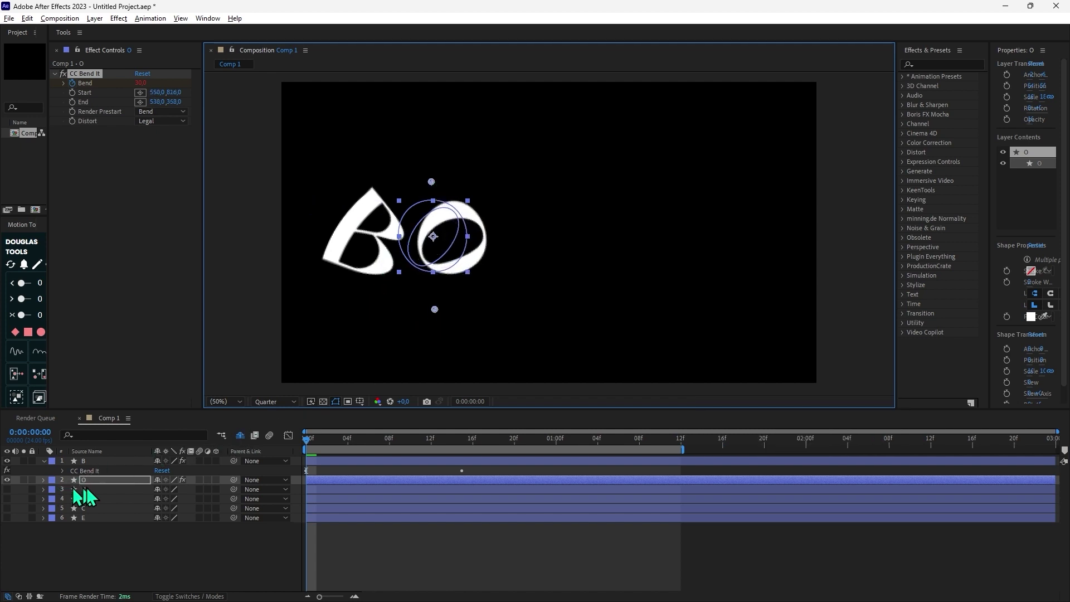
Show the U layer, paste CC Bend It onto it, and place Start at about 860, 796 and End at about 834, 306.
left_click(7, 489)
left_click(93, 491)
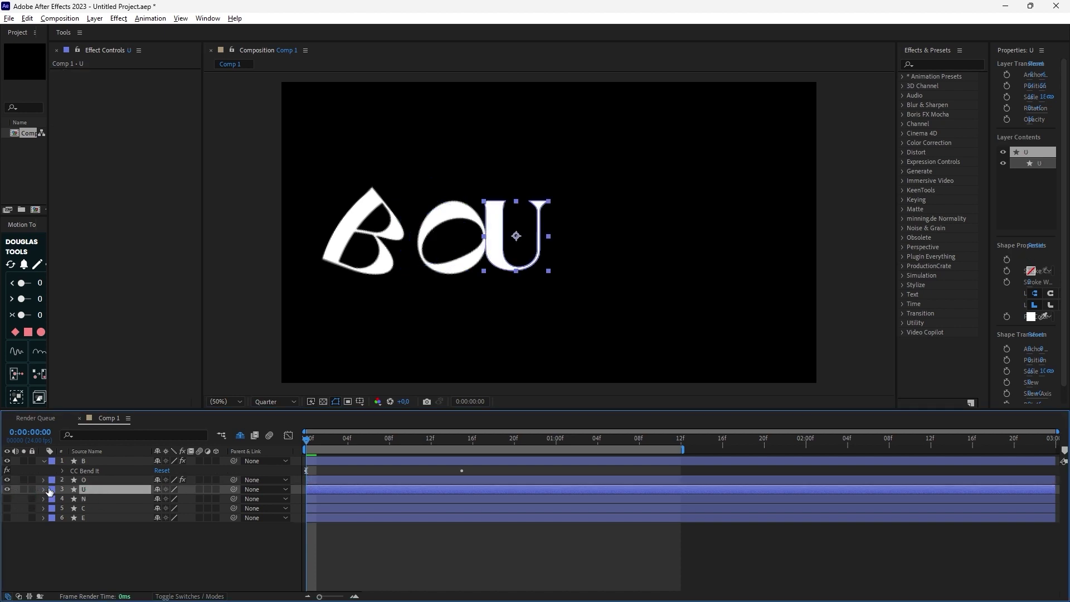
key("ctrl+v")
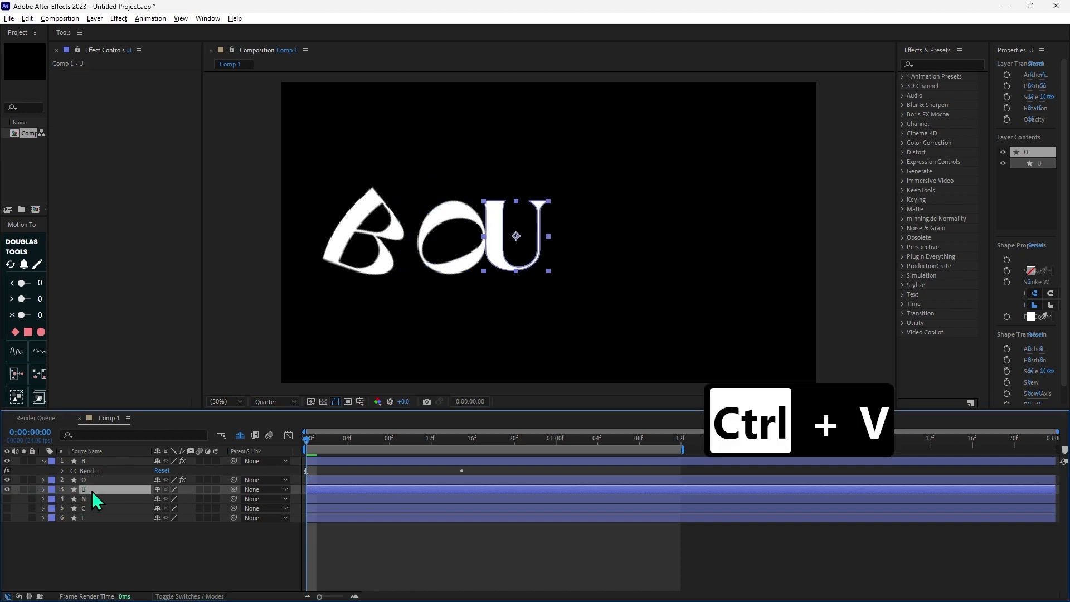
left_click_drag(352, 310, 522, 304)
left_click_drag(345, 200, 511, 166)
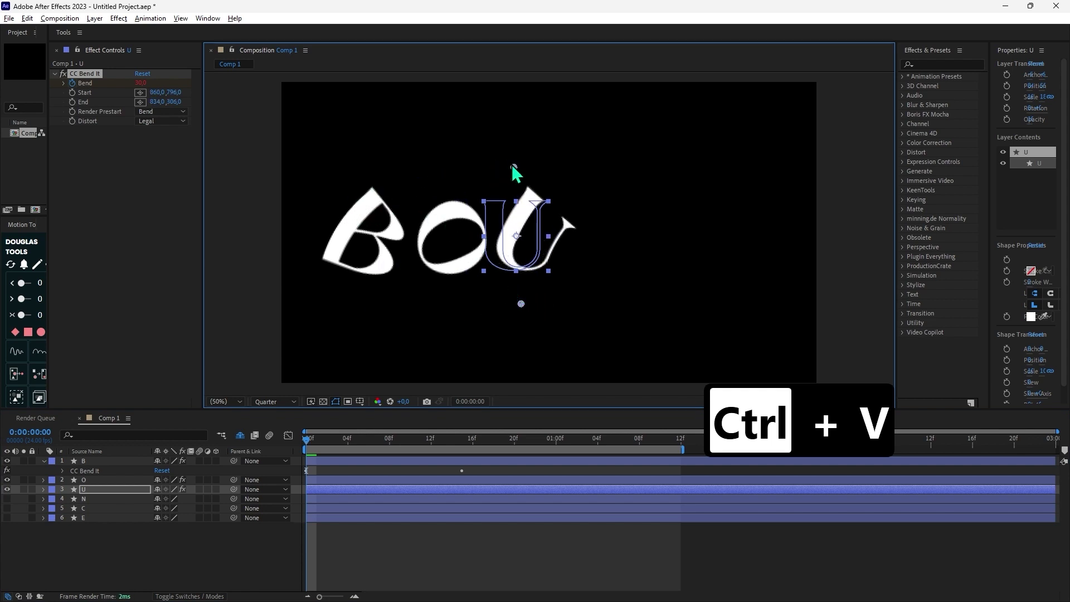
Show the N layer, paste CC Bend It onto it, and place End at about 1140, 268 and Start at about 1144, 776.
left_click(106, 500)
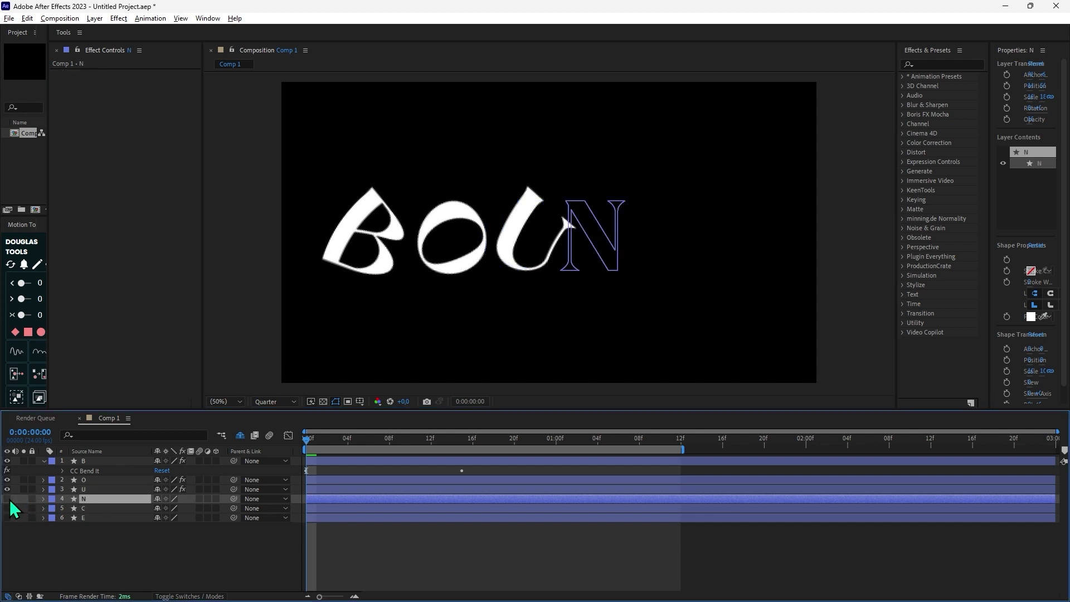
left_click(7, 498)
key("ctrl+v")
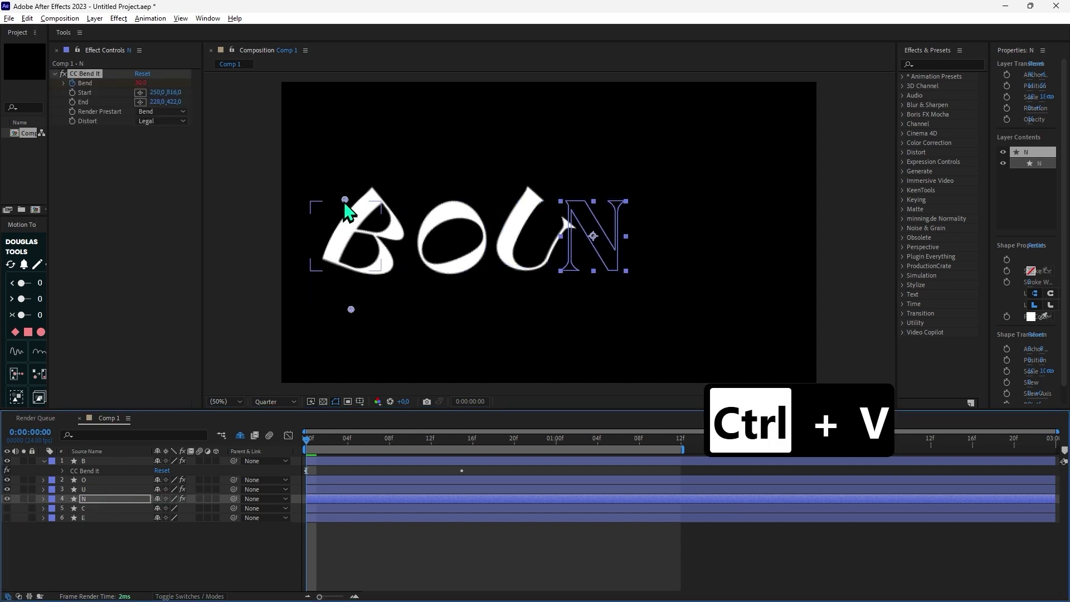
left_click_drag(345, 200, 599, 157)
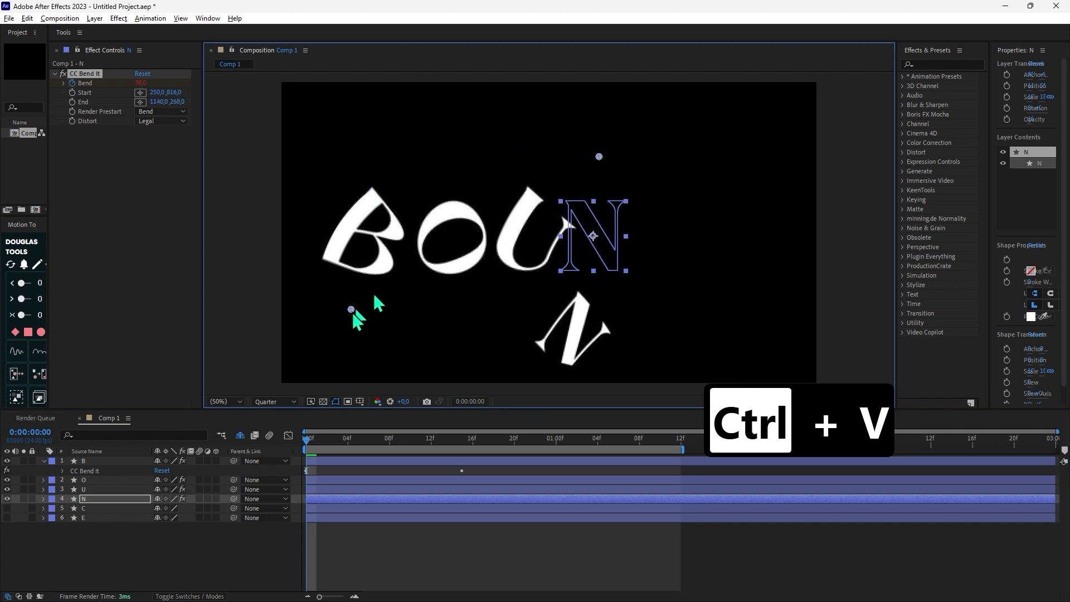
left_click_drag(351, 309, 601, 298)
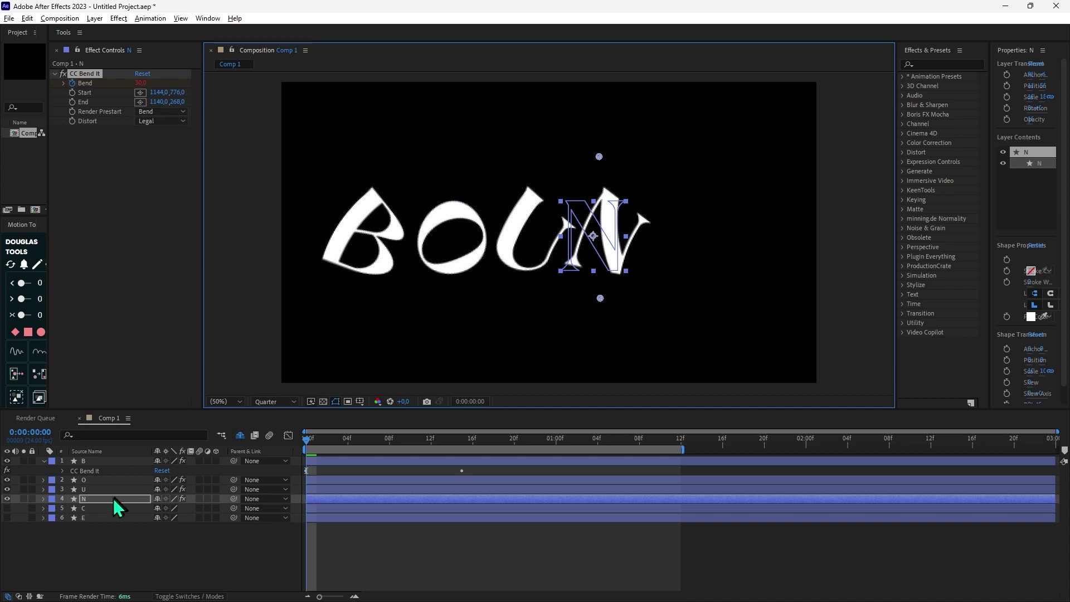
Paste CC Bend It onto the visible C layer and place its Start point at about 1404, 778 and End point at about 1408, 334.
left_click(86, 509)
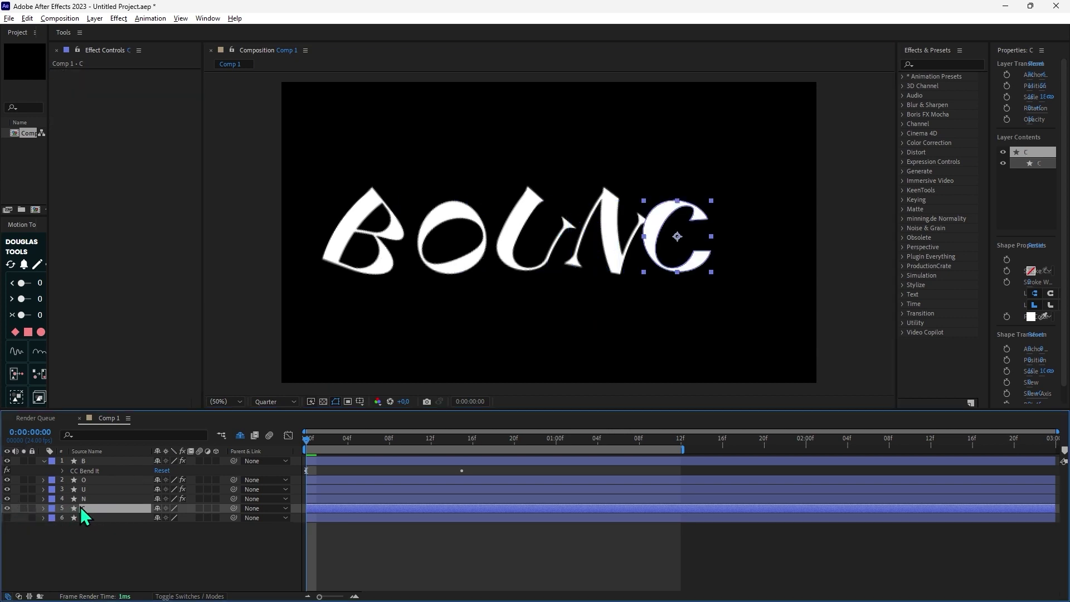
key("ctrl+v")
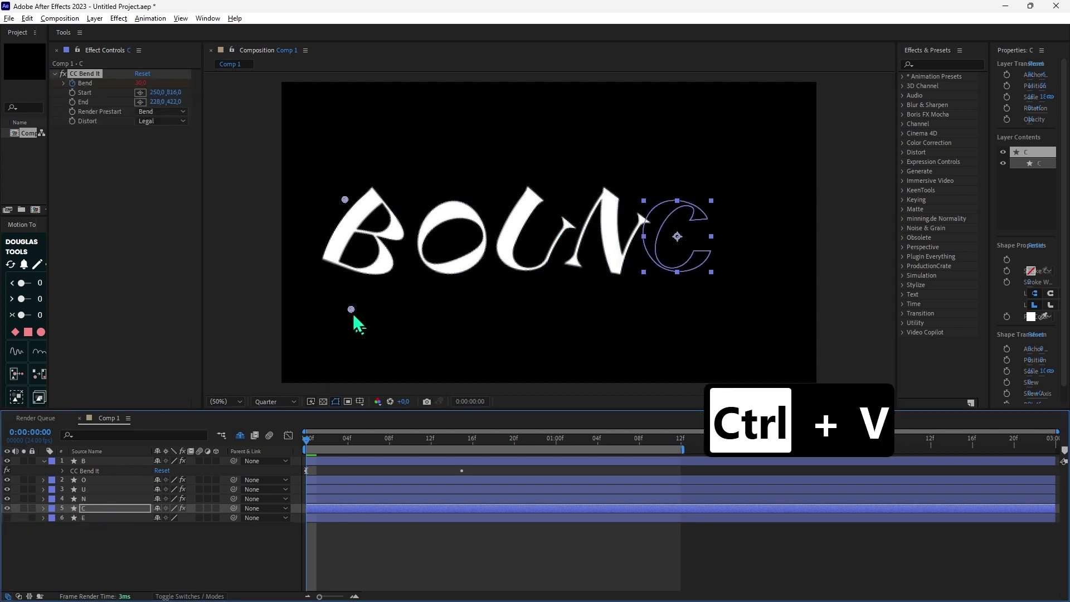
left_click_drag(352, 304, 663, 271)
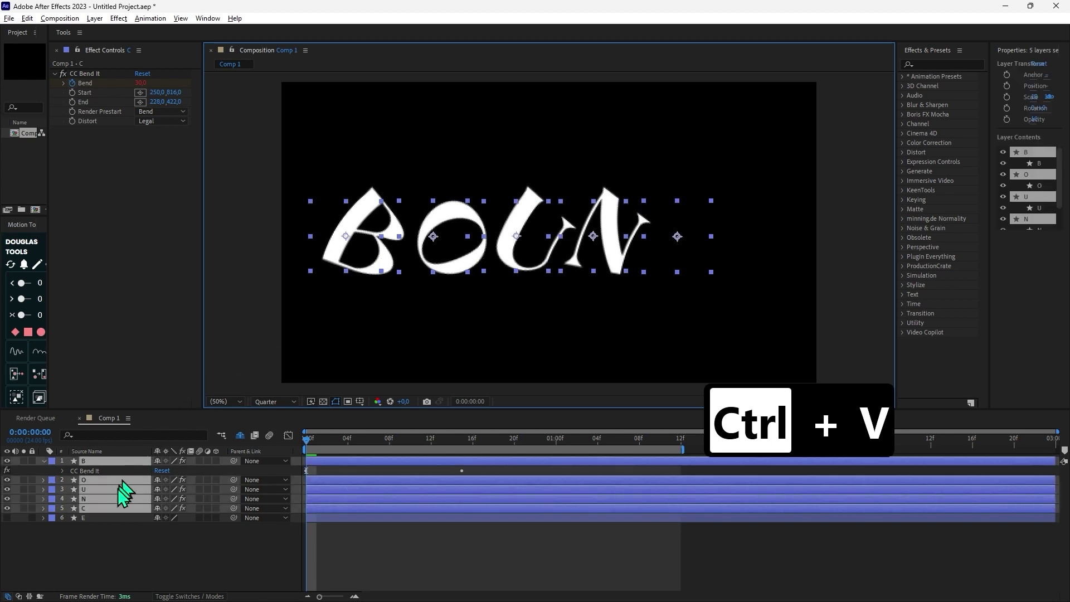
left_click(89, 507)
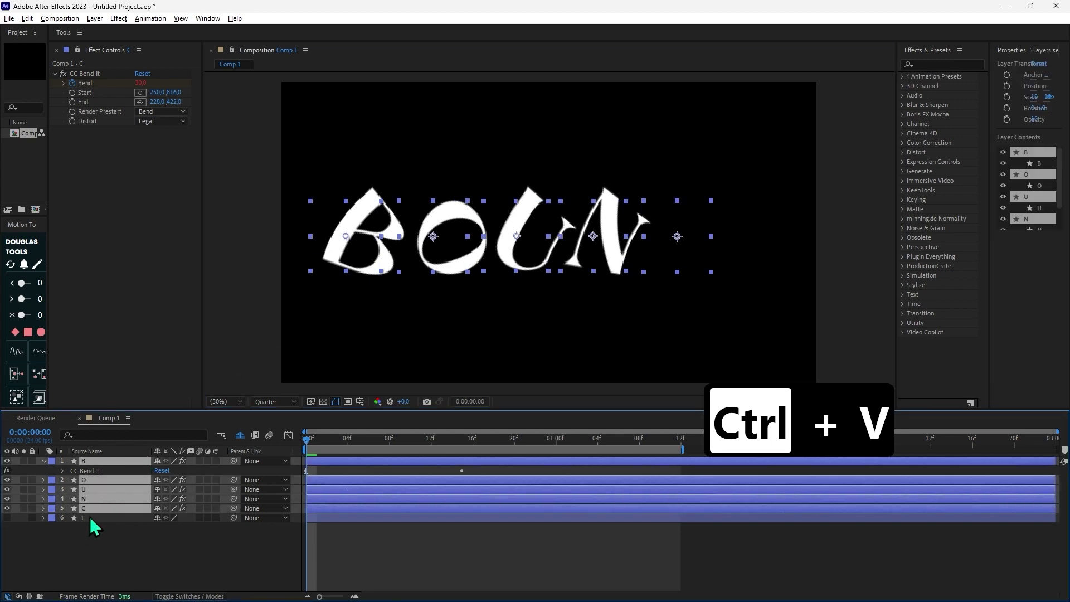
left_click(90, 517)
left_click(98, 508)
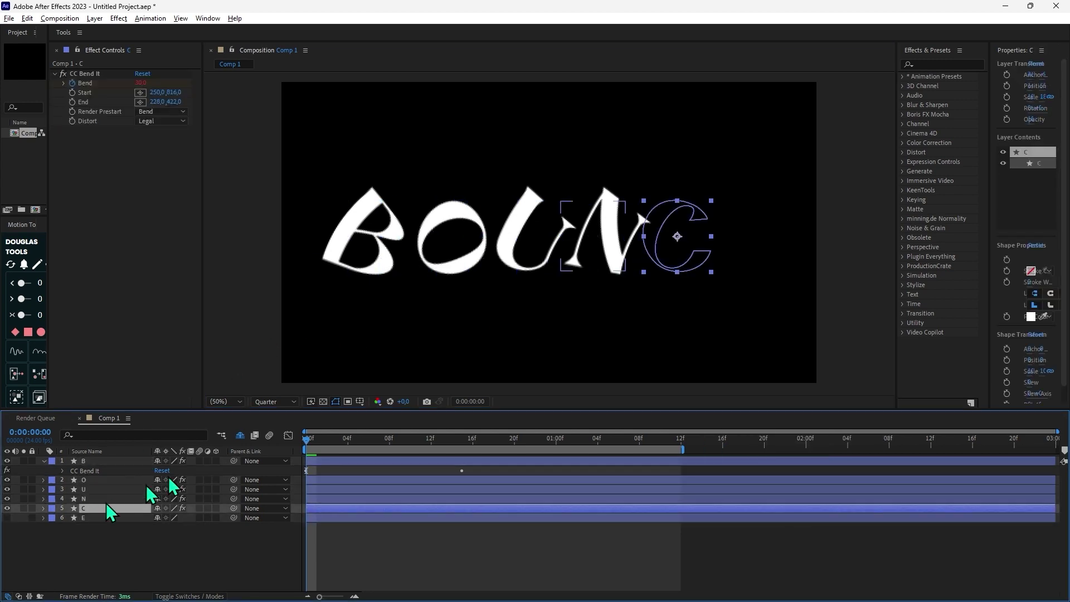
left_click(85, 74)
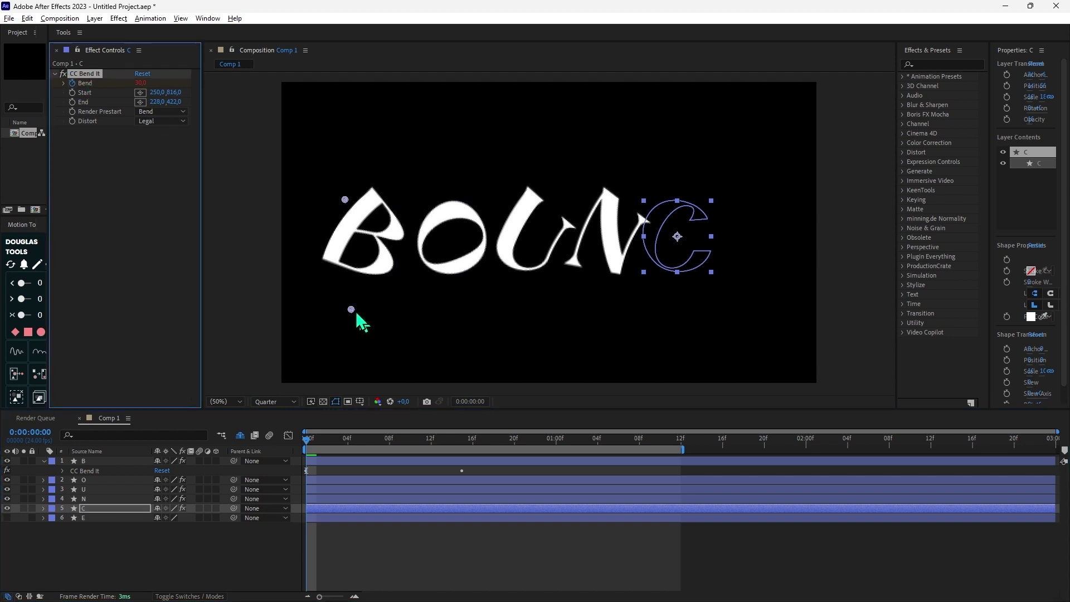
left_click_drag(351, 309, 673, 298)
left_click_drag(345, 200, 675, 179)
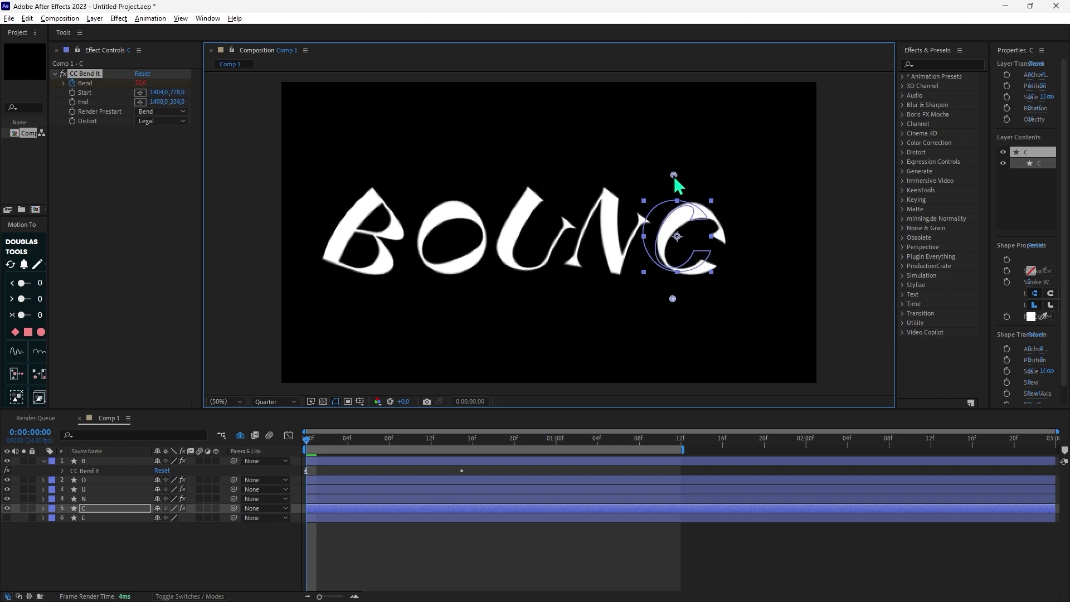
Paste CC Bend It onto the visible E layer and place its Start point at about 1724, 786 and End point at about 1670, 290.
left_click(92, 518)
key("ctrl+v")
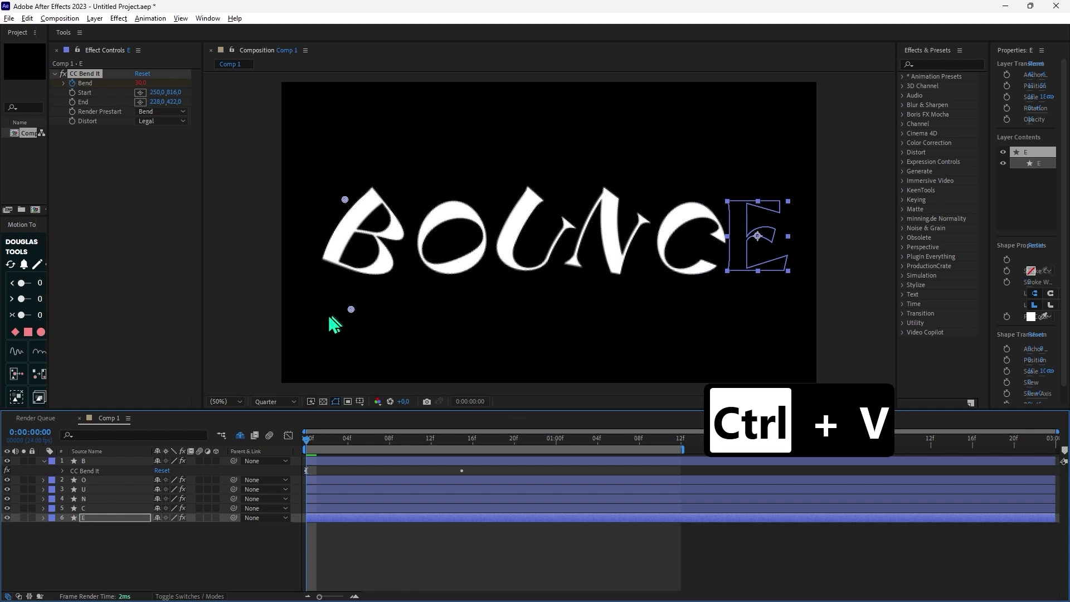
left_click_drag(351, 310, 762, 301)
left_click_drag(345, 200, 747, 163)
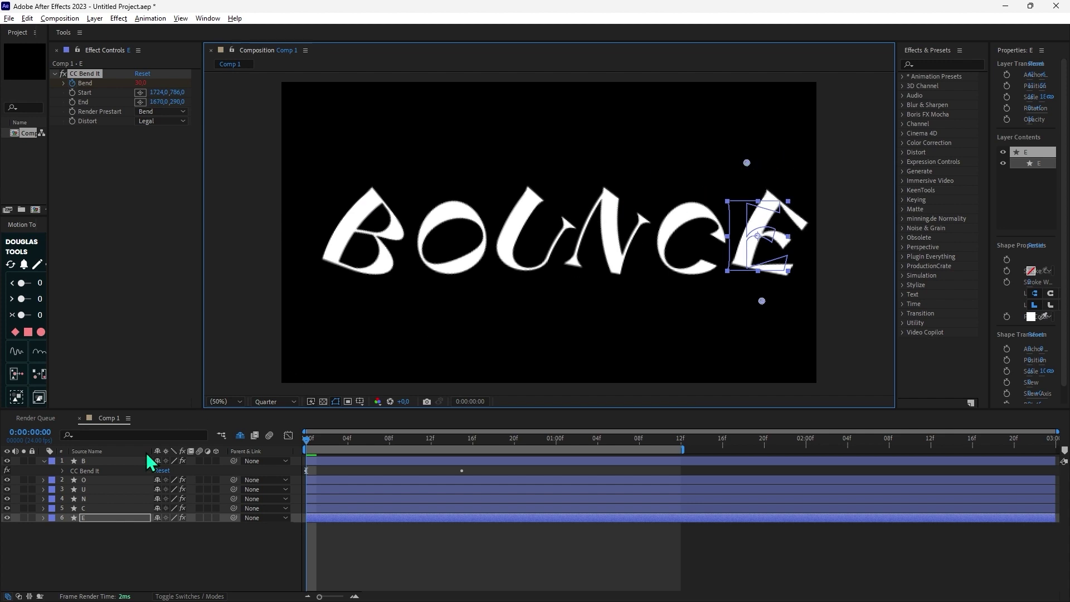
Preview the bend animation of all BOUNCE letters from the first frame, and again in an enlarged composition view.
key("space")
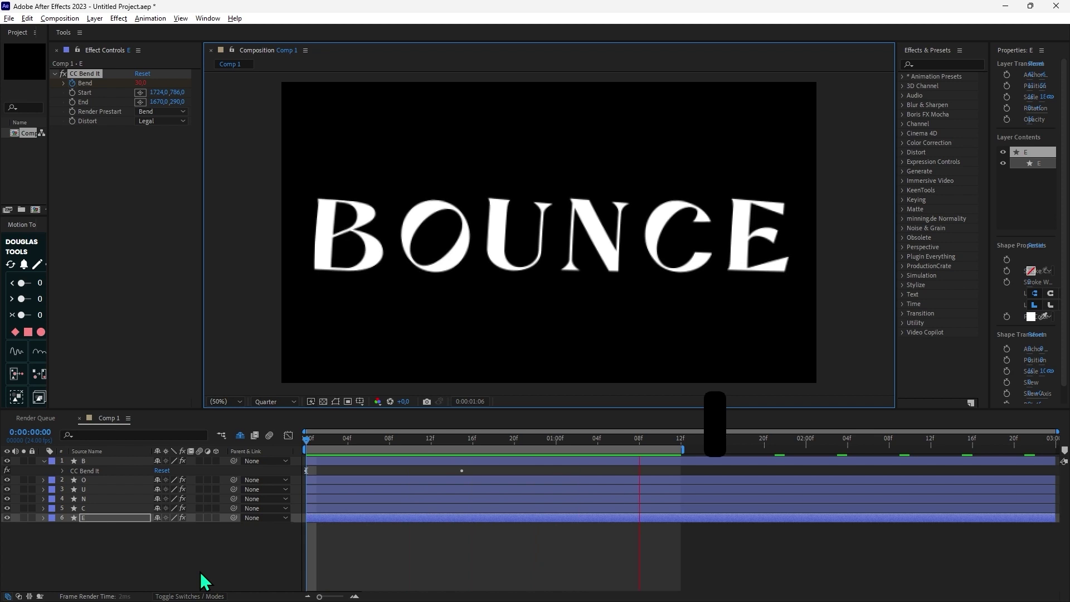
key("space")
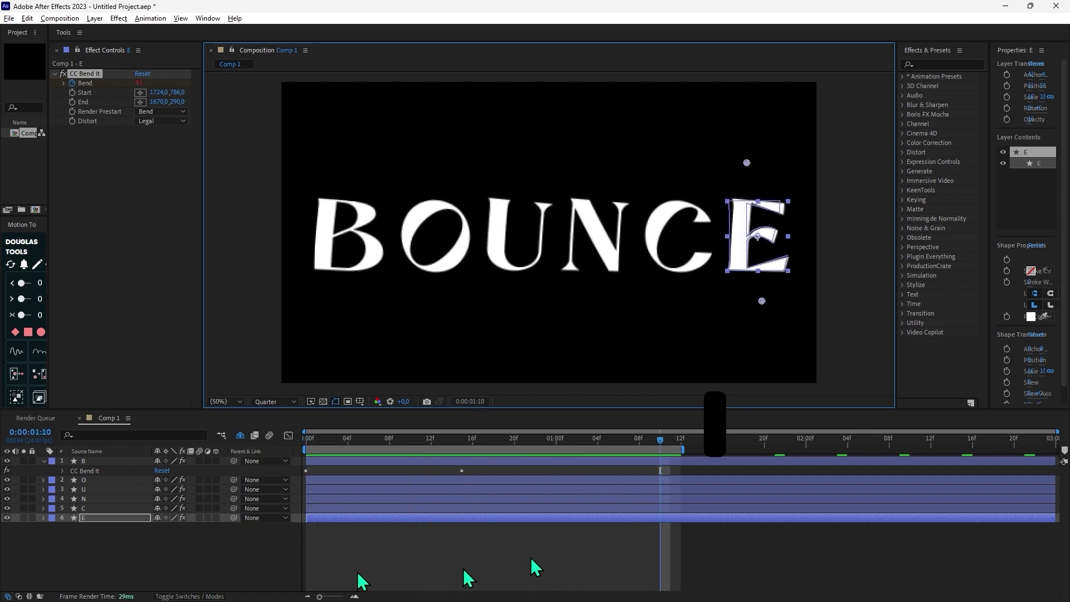
left_click_drag(664, 446, 291, 485)
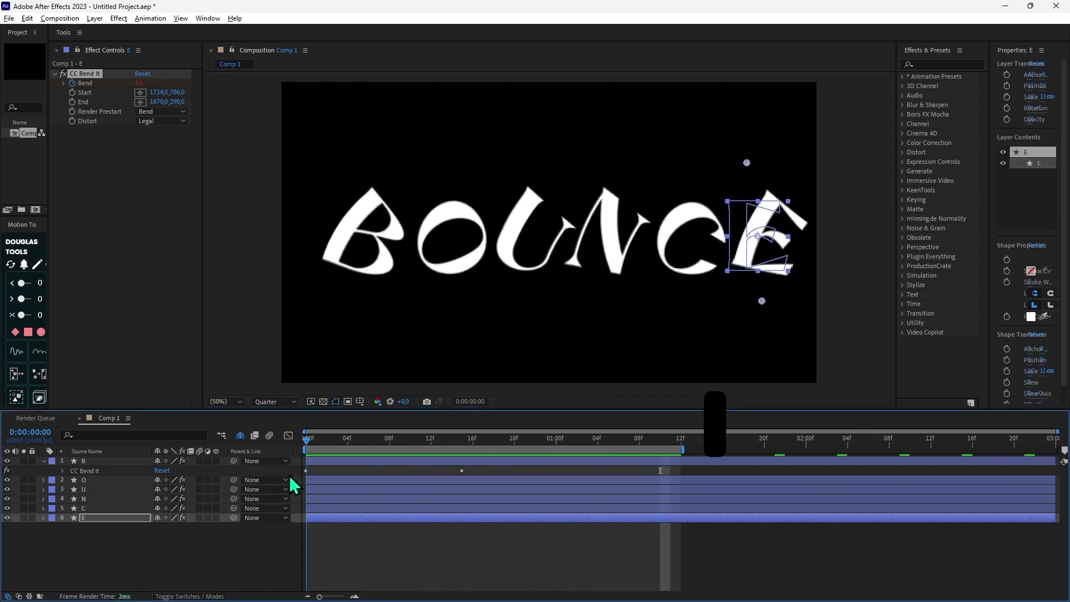
left_click(42, 473)
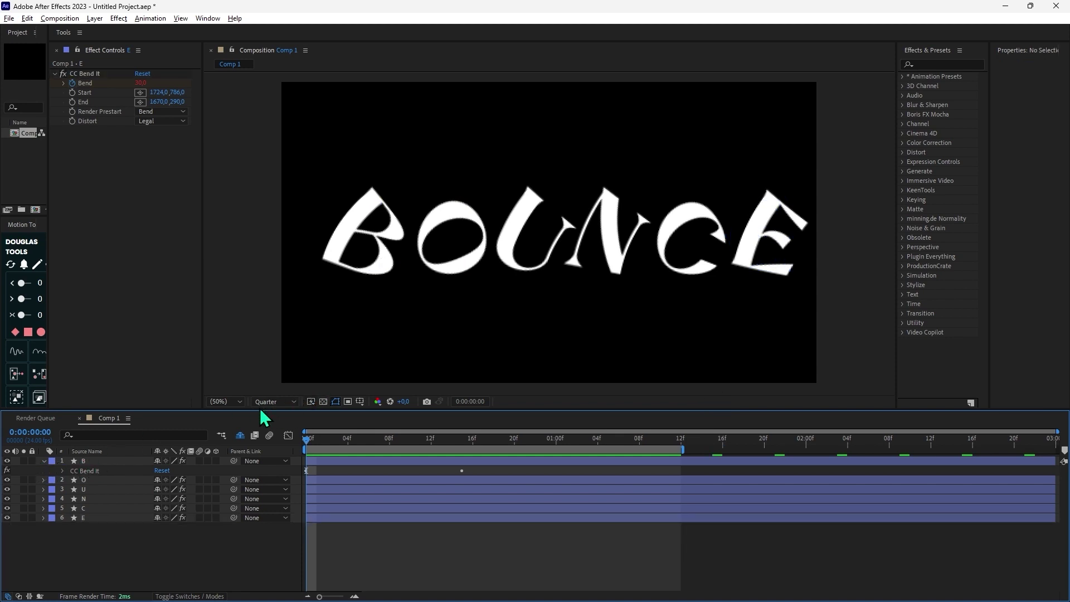
left_click_drag(256, 411, 252, 475)
key("space")
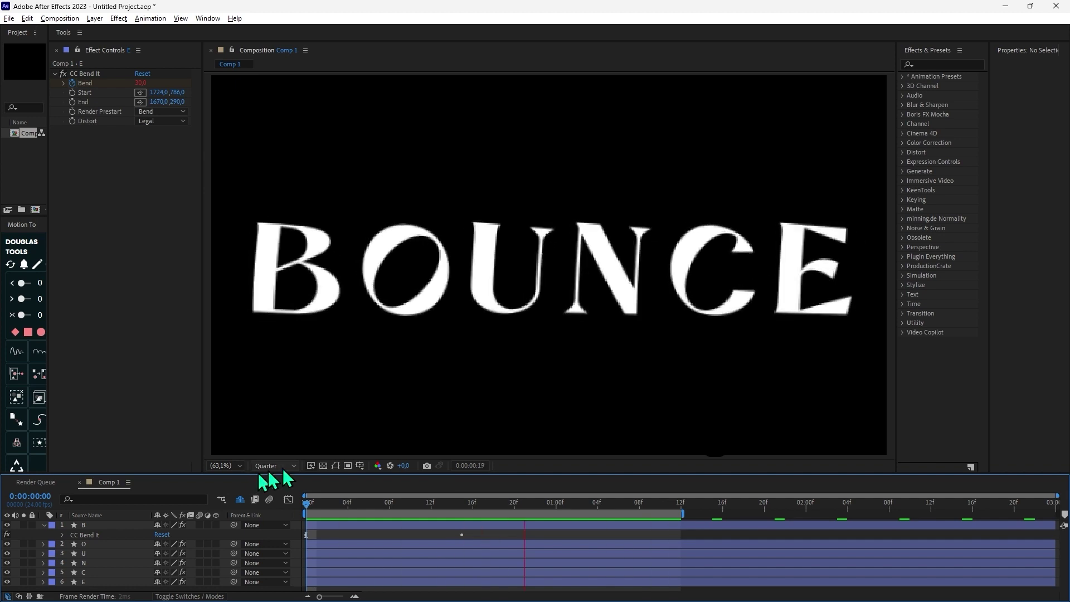
key("space")
Give the timeline more height and collapse the B layer's properties.
left_click_drag(301, 474, 301, 384)
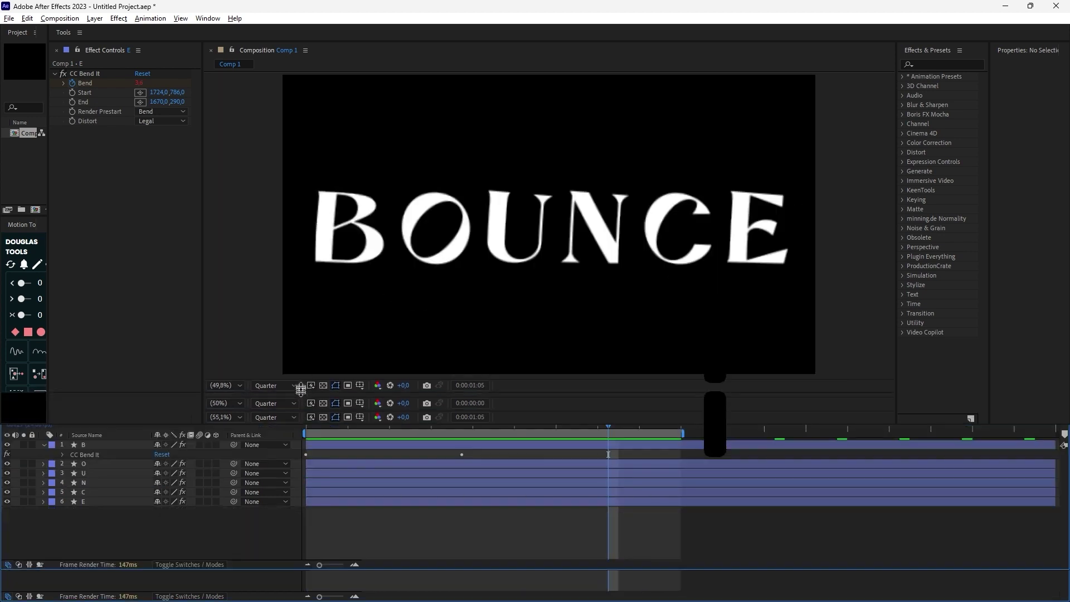
left_click(44, 435)
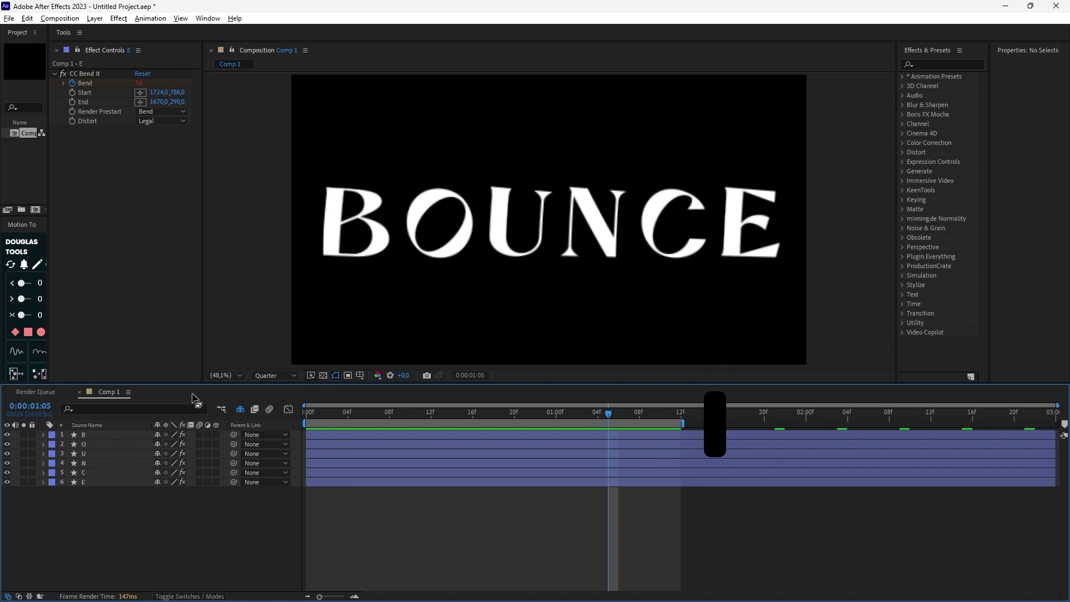
left_click(110, 490)
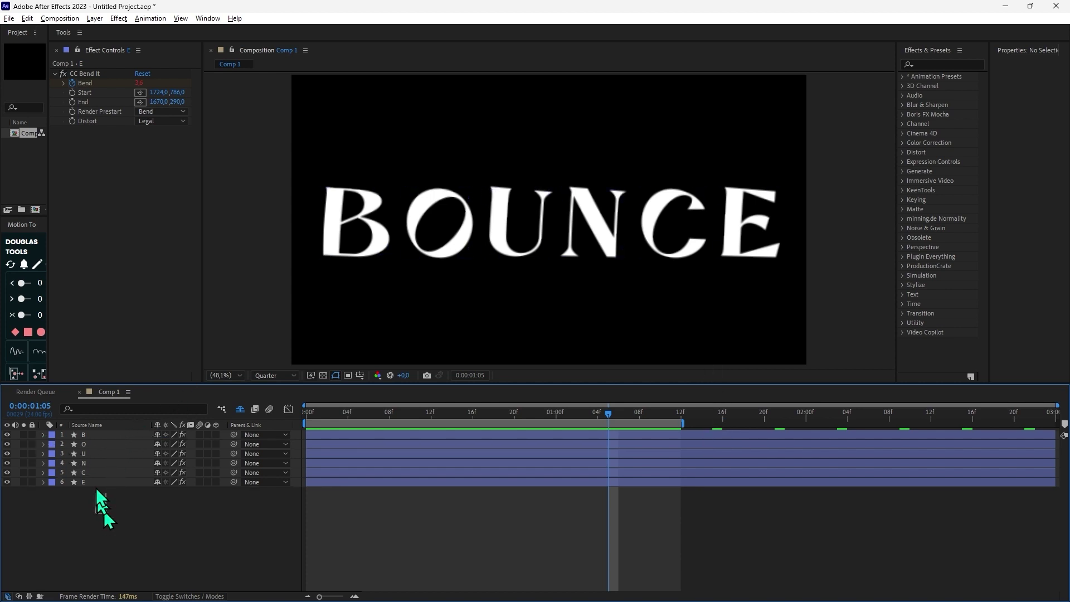